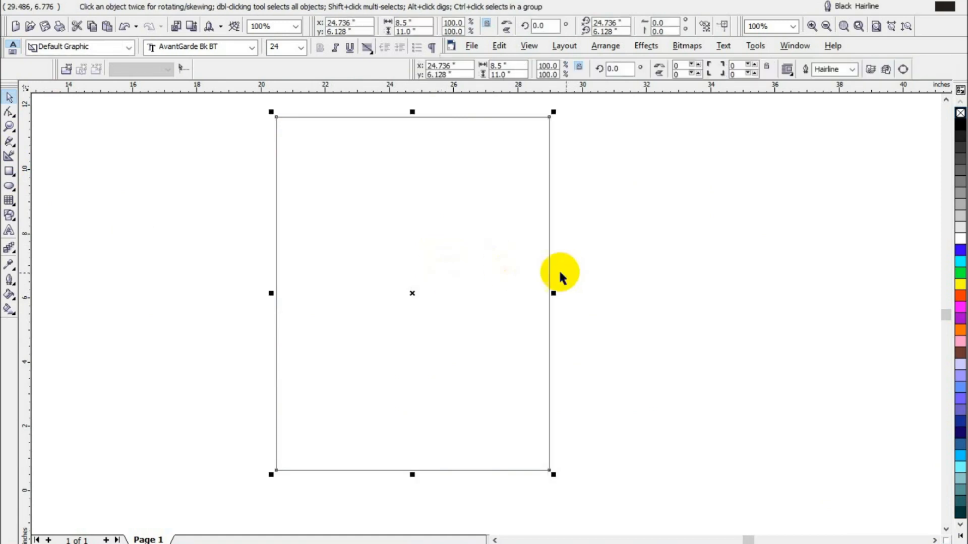
Make a smaller centred duplicate of the page-sized rectangle, about 4.77 in wide and 4.90 in high
click(474, 285)
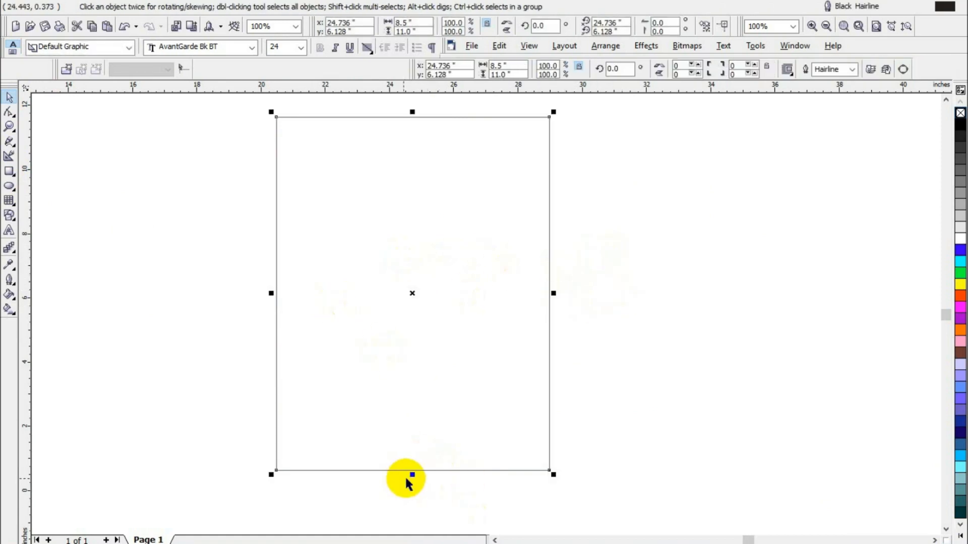
drag(411, 476, 404, 379)
drag(552, 292, 495, 295)
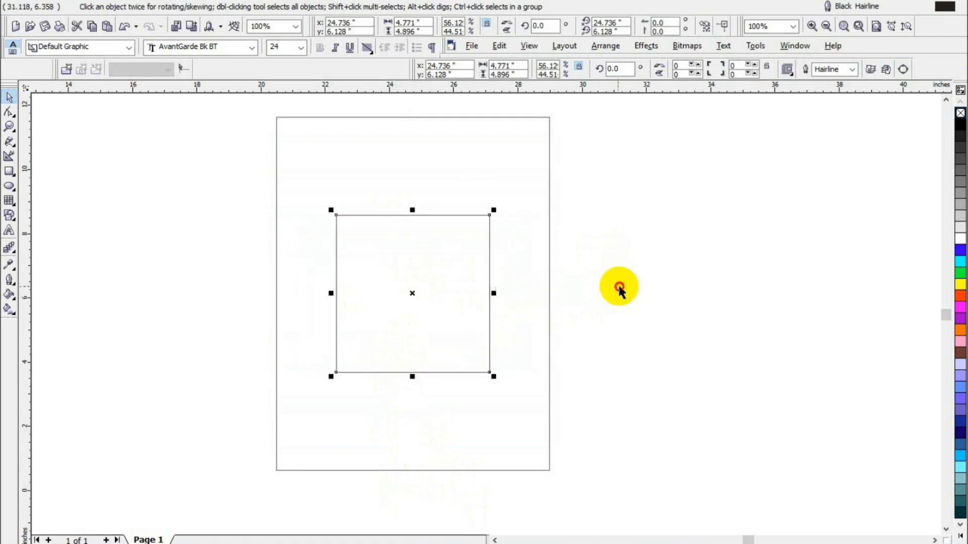
click(9, 112)
key(space)
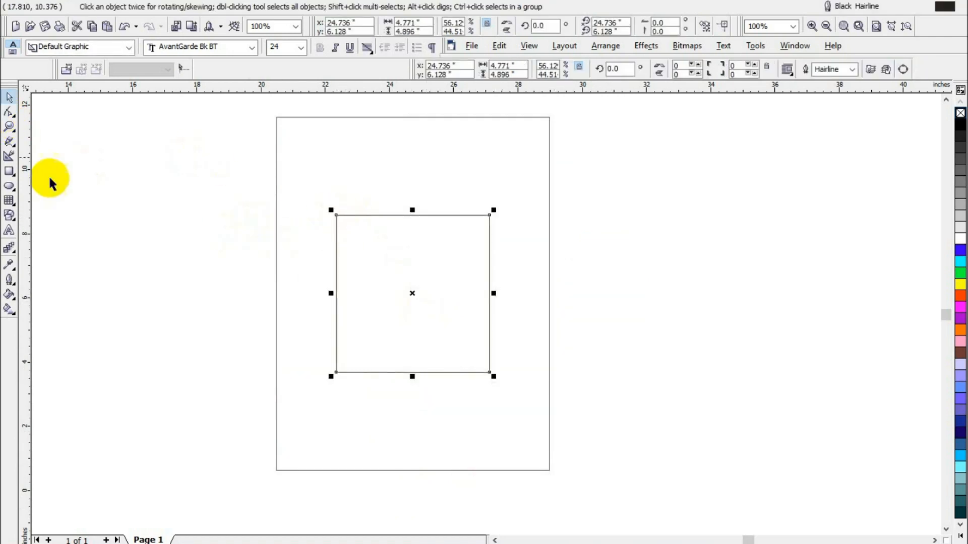
Round all corners of a duplicate of the inner square to 67
click(12, 112)
drag(336, 215, 384, 259)
click(9, 96)
click(339, 221)
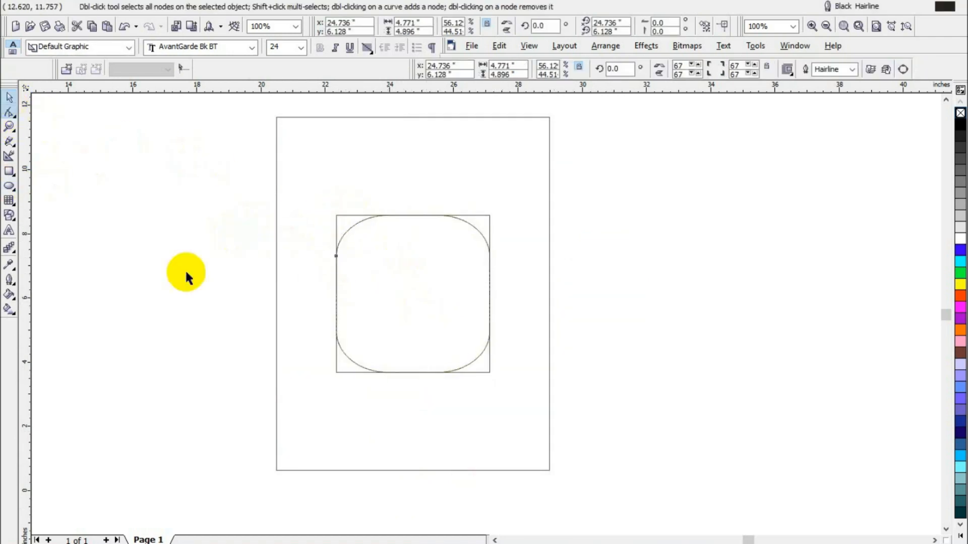
Rotate the rounded duplicate into a diamond and weld it with the inner square
key(F10)
click(9, 96)
click(415, 285)
drag(485, 216, 516, 294)
drag(595, 164, 222, 428)
click(749, 69)
click(728, 220)
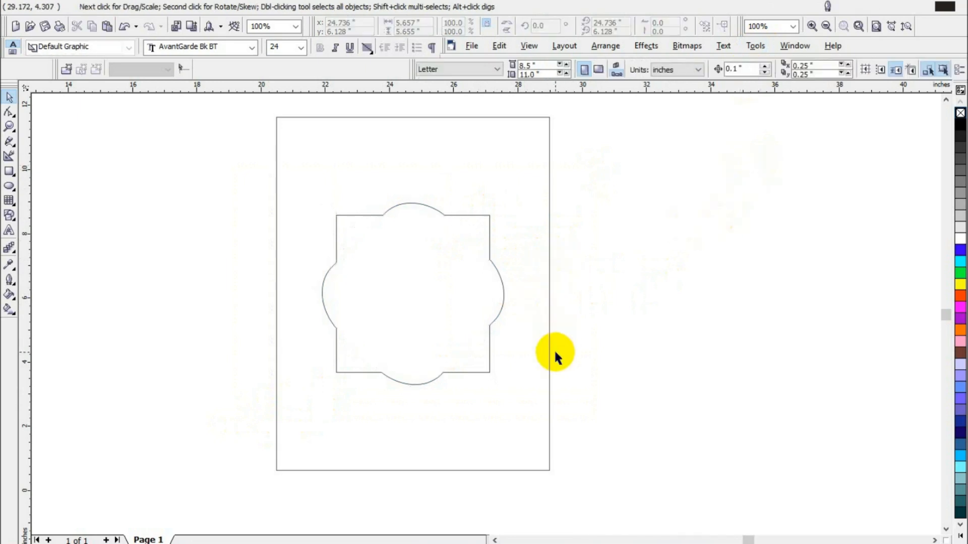
Undo the weld, the rotation and the corner rounding of the inner square
key(ctrl+z)
key(ctrl+z)
key(ctrl+z)
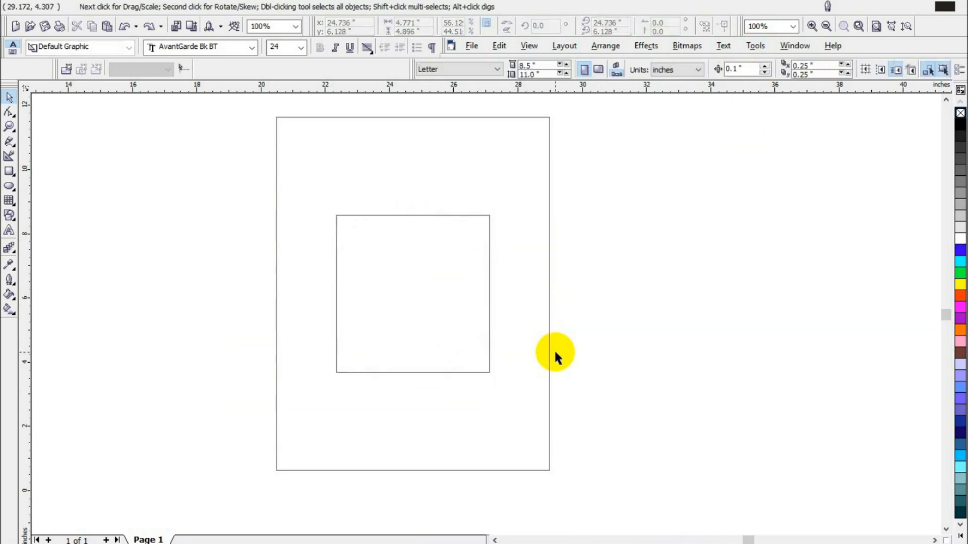
Round the corners of the duplicate inner square while keeping the sharp-cornered square beneath it
click(8, 114)
drag(331, 209, 365, 252)
click(9, 97)
click(341, 303)
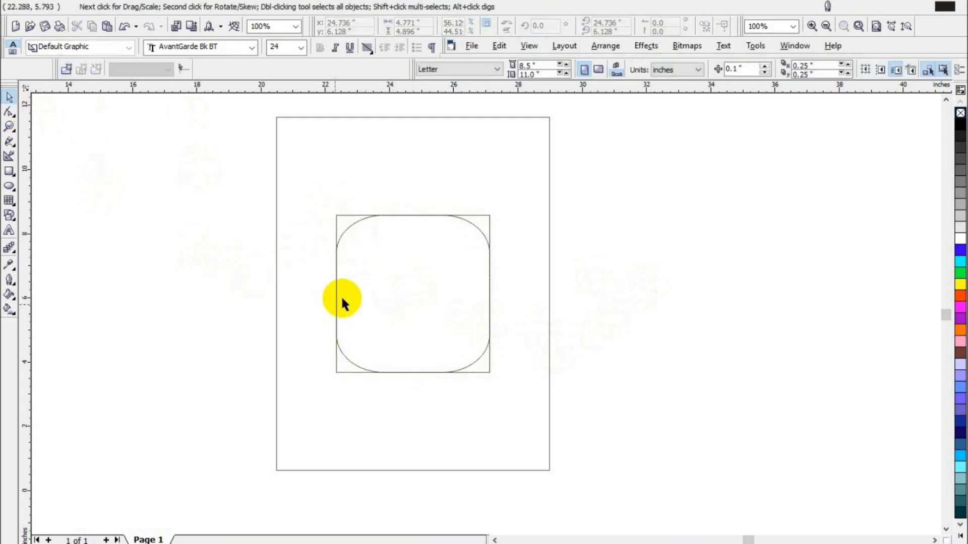
Rotate the rounded square into a diamond and weld it with the sharp-cornered square into one ornamental frame
click(434, 281)
drag(495, 206, 522, 286)
drag(603, 171, 268, 413)
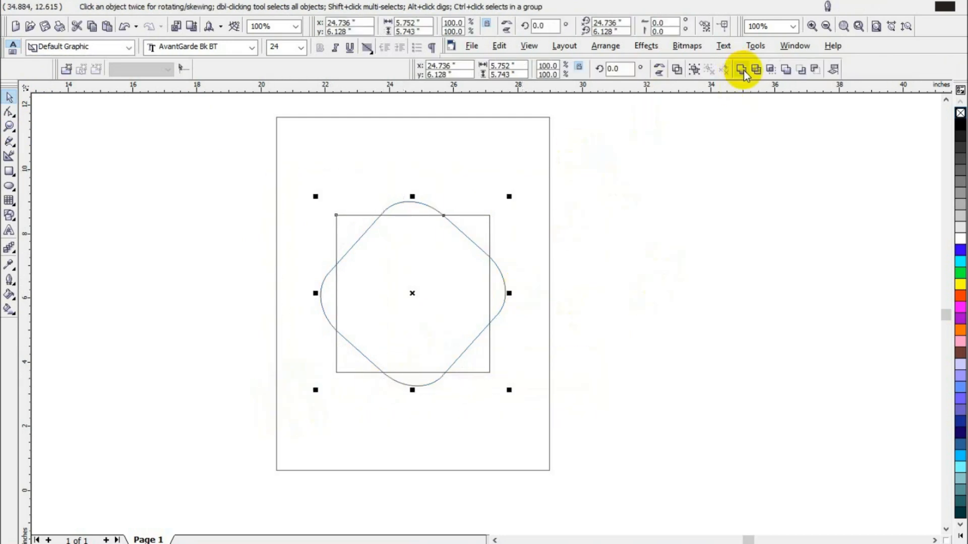
click(742, 70)
click(744, 242)
click(443, 309)
click(710, 287)
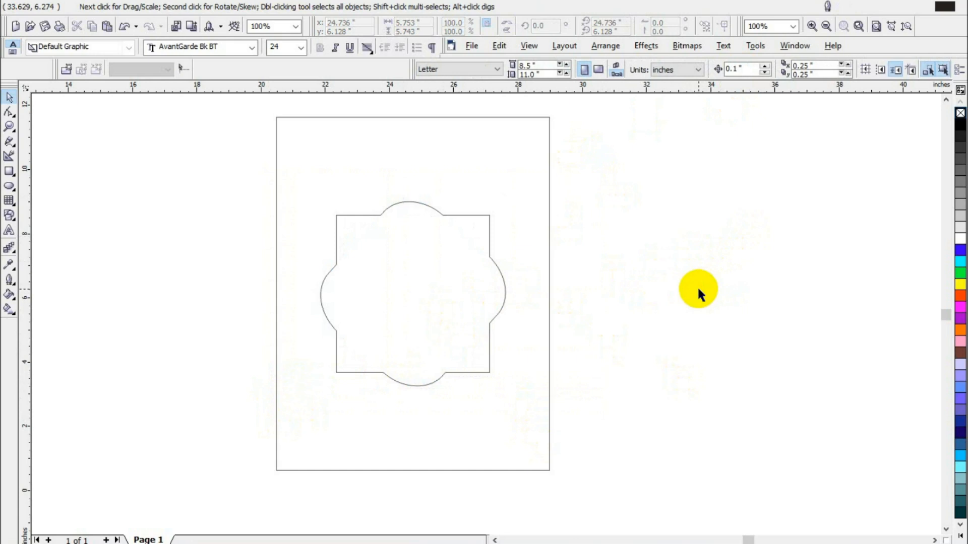
Move the welded ornamental frame up the page to about X 24.84 in, Y 7.38 in
drag(417, 303, 420, 264)
click(592, 382)
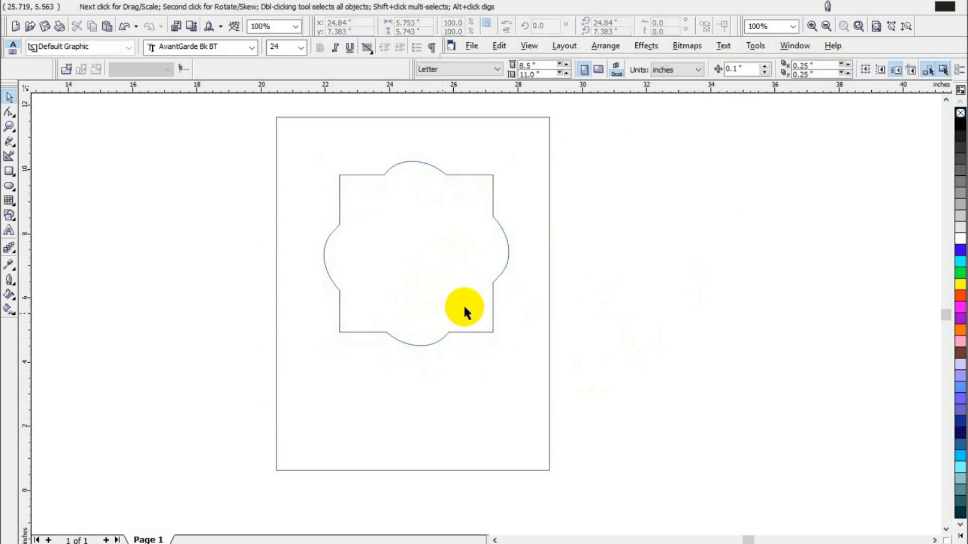
click(514, 375)
click(624, 200)
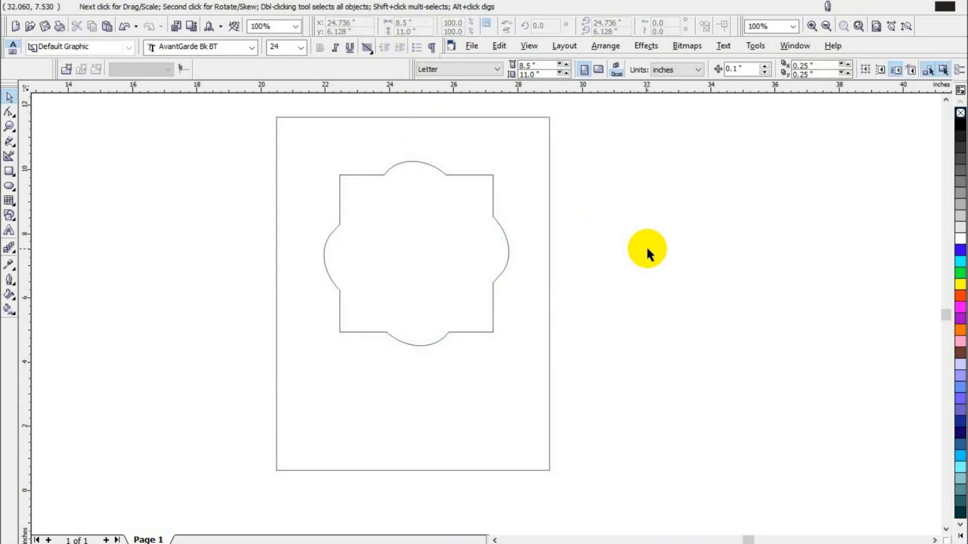
Make a duplicate of the page rectangle about 4.64 in high at the page's lower edge and convert it to a triangle by deleting its upper-left node
click(411, 117)
drag(411, 113, 408, 342)
key(F10)
key(ctrl+q)
key(Delete)
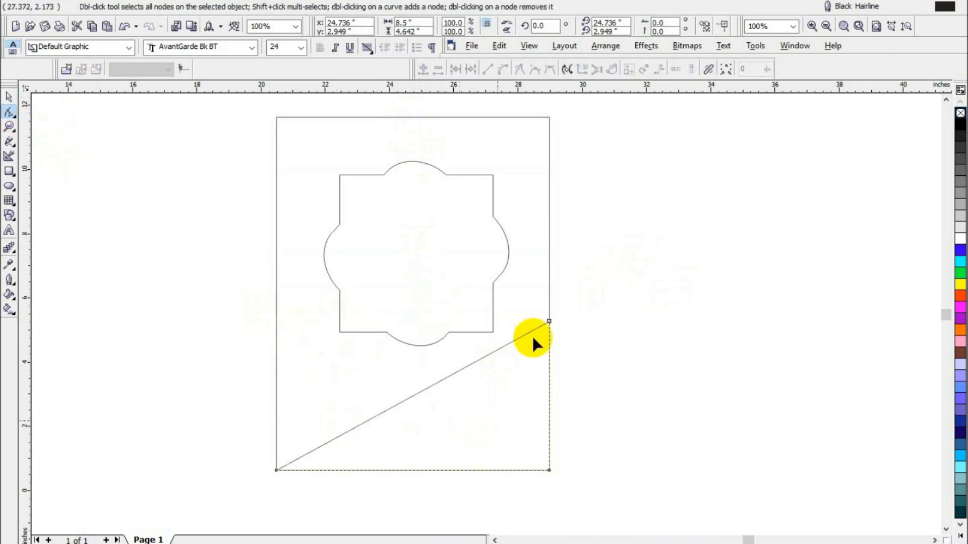
Raise the triangle's upper corner to a height of about 7.11 in and bend its sloping edge into an S-shaped wave
drag(549, 321, 550, 242)
click(503, 70)
drag(459, 317, 486, 367)
drag(367, 395, 407, 449)
drag(486, 368, 506, 357)
drag(407, 450, 375, 357)
drag(505, 359, 539, 414)
drag(364, 343, 361, 334)
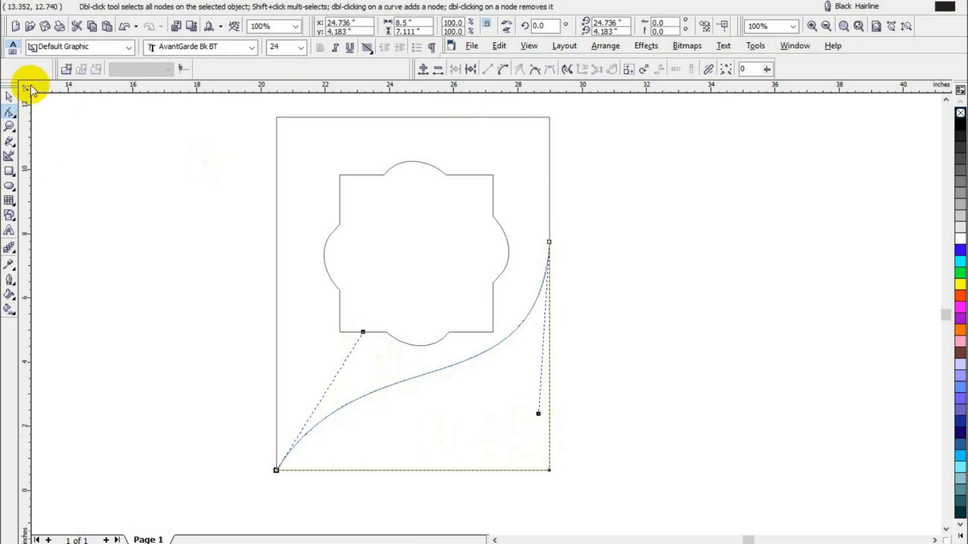
Create two progressively shorter duplicates of the wave shape, about 6.46 in and 5.84 in high, sharing the same base
click(9, 97)
click(450, 434)
click(715, 363)
click(436, 253)
click(514, 399)
drag(412, 238, 414, 283)
right_click(413, 258)
click(653, 352)
click(501, 432)
right_click(415, 283)
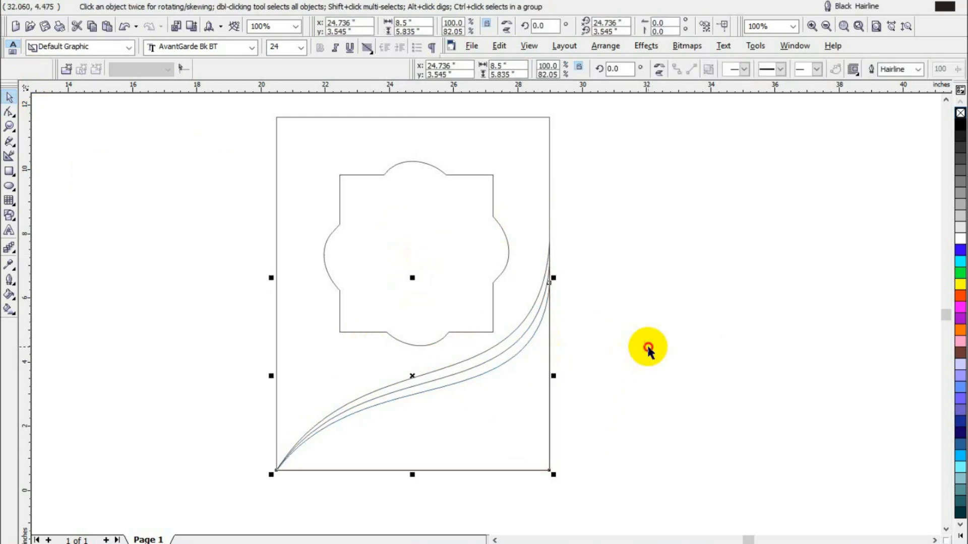
click(647, 349)
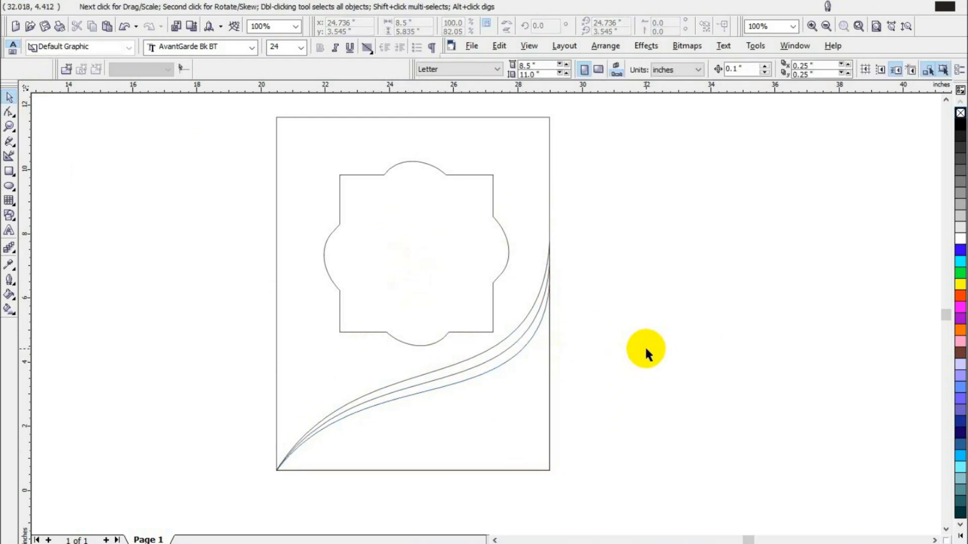
Fill the lowest wave with blue, the middle wave with a lighter blue and the upper wave with a violet-blue shade
click(491, 348)
click(522, 423)
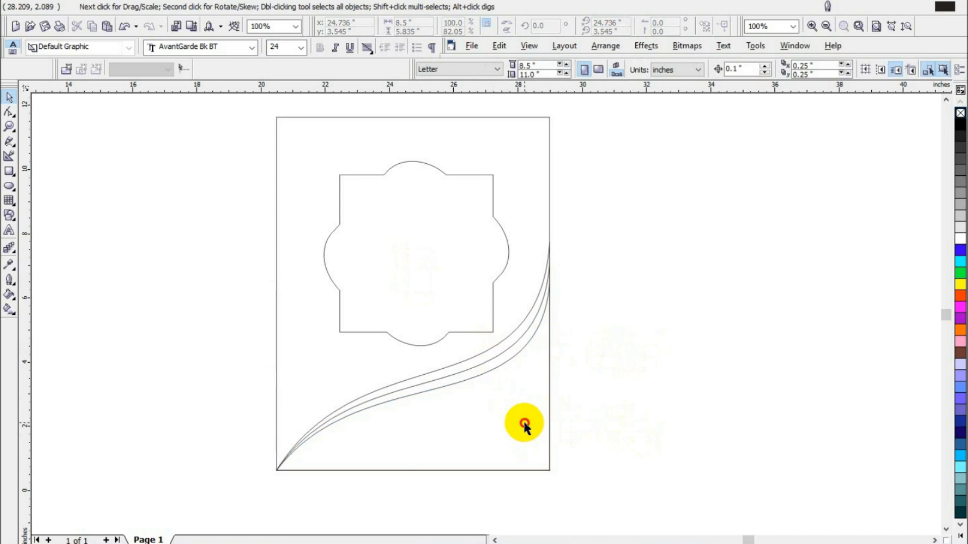
click(961, 250)
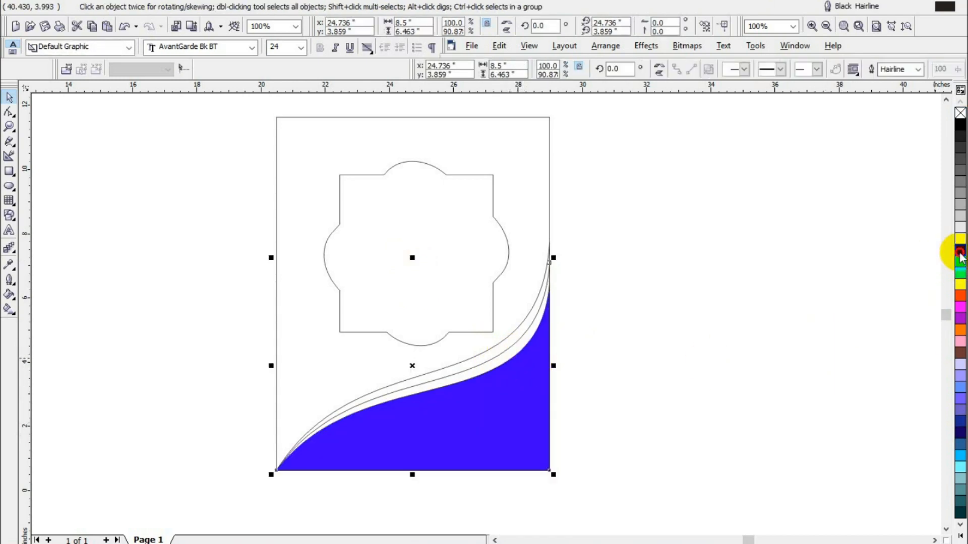
click(914, 275)
key(Tab)
click(960, 251)
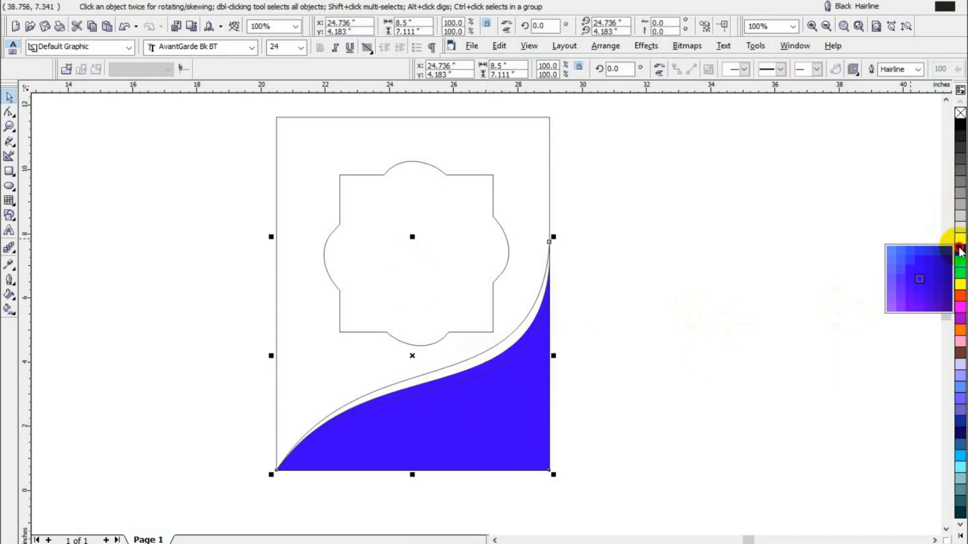
click(892, 280)
click(519, 361)
click(958, 250)
click(941, 264)
Remove the outlines of the three waves and fill the page-sized background rectangle with light blue
drag(630, 249, 267, 519)
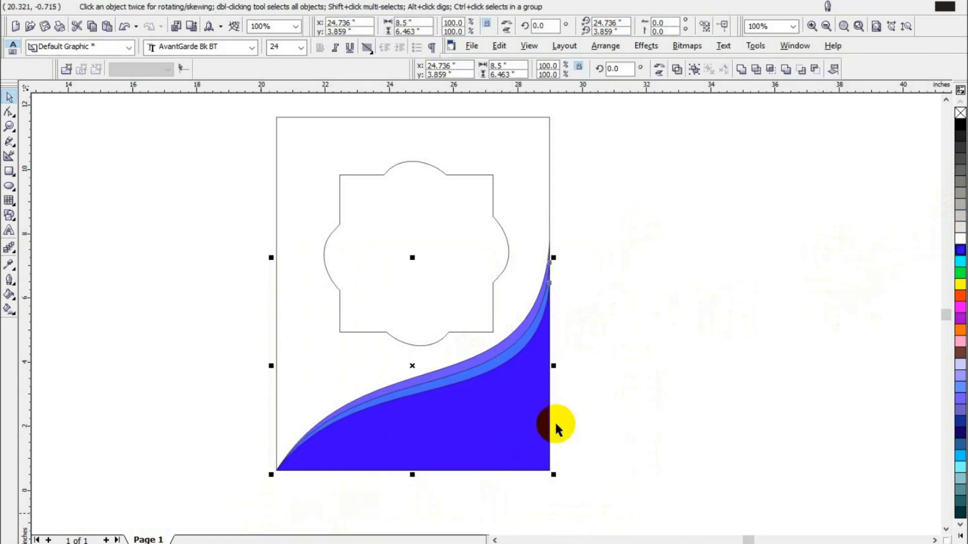
click(612, 365)
click(537, 185)
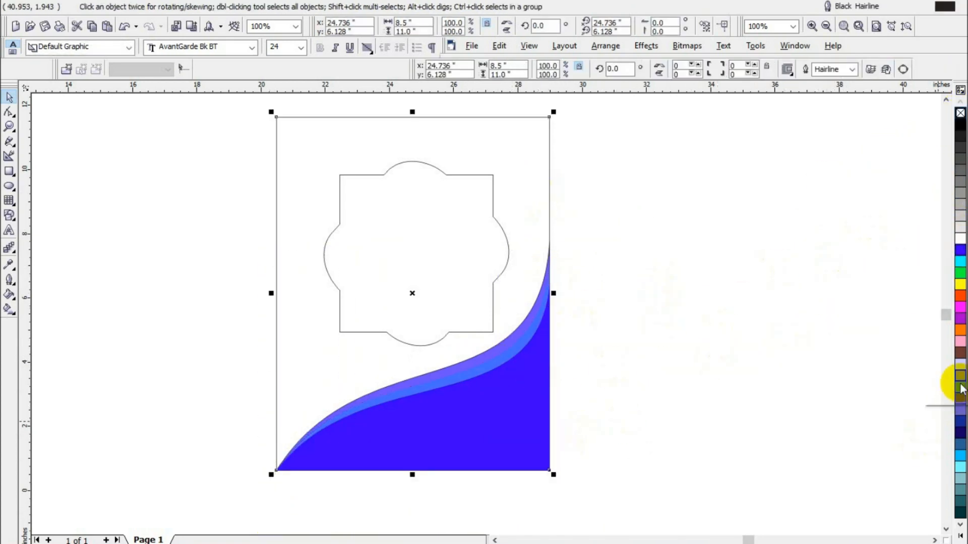
click(960, 386)
click(845, 286)
scroll(442, 362, up, 3)
scroll(407, 329, down, 3)
click(406, 329)
click(695, 301)
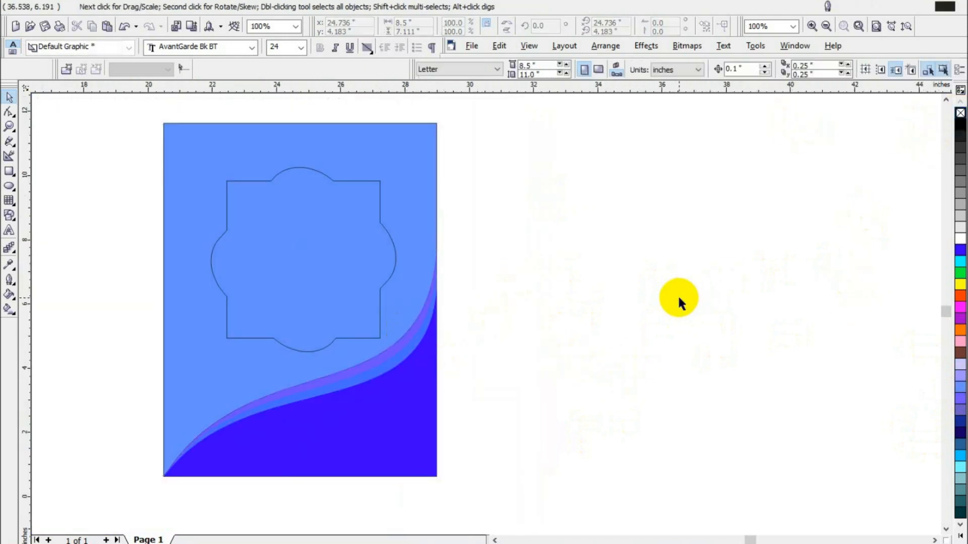
Give the ornamental frame a white outline 31 px wide
click(361, 260)
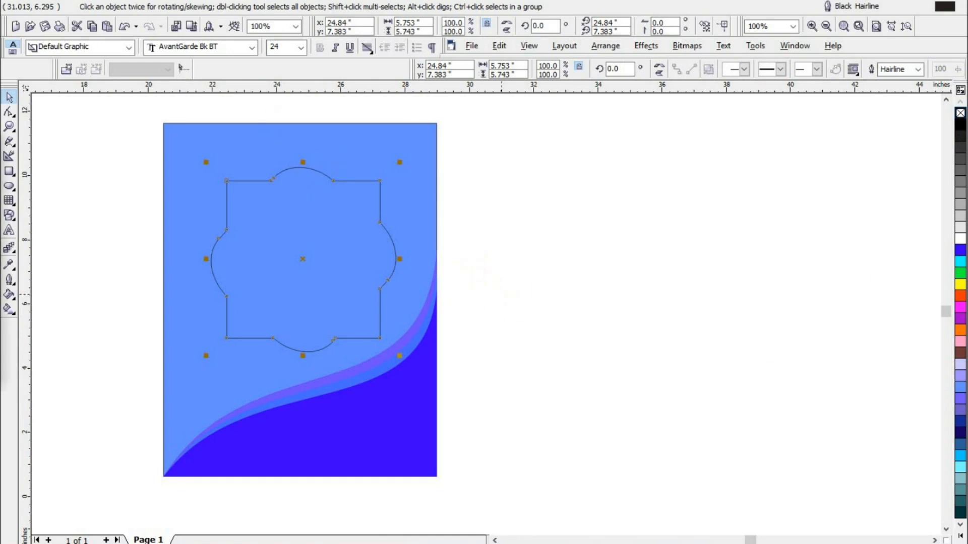
right_click(961, 239)
click(784, 277)
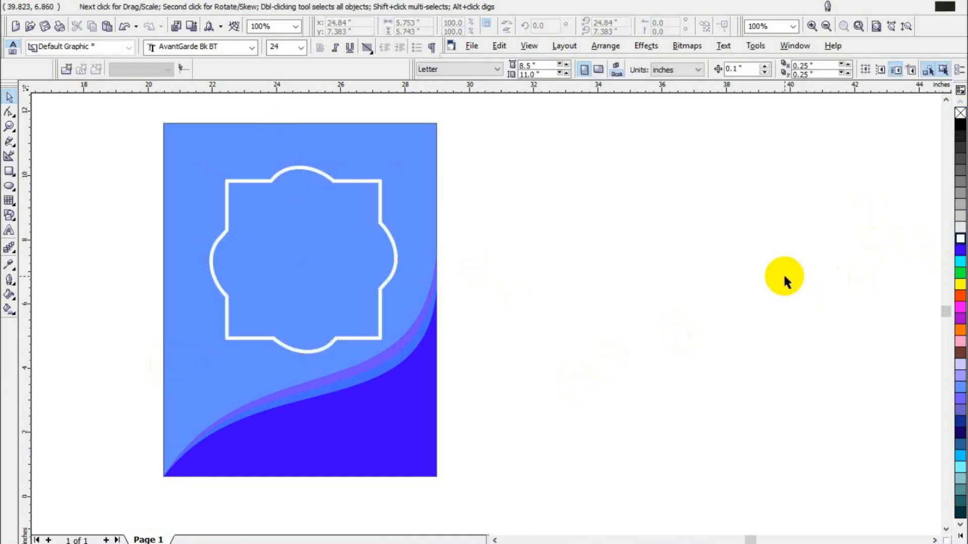
Create an inner duplicate of the frame about 5.28 in wide, with an Electric Blue outline and a pale violet fill
click(381, 181)
drag(400, 162, 393, 168)
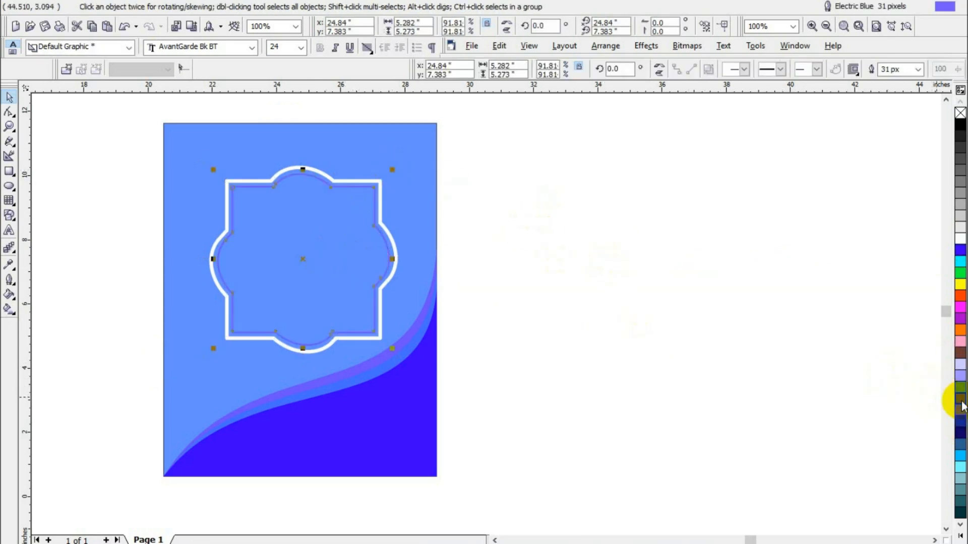
click(960, 376)
click(573, 211)
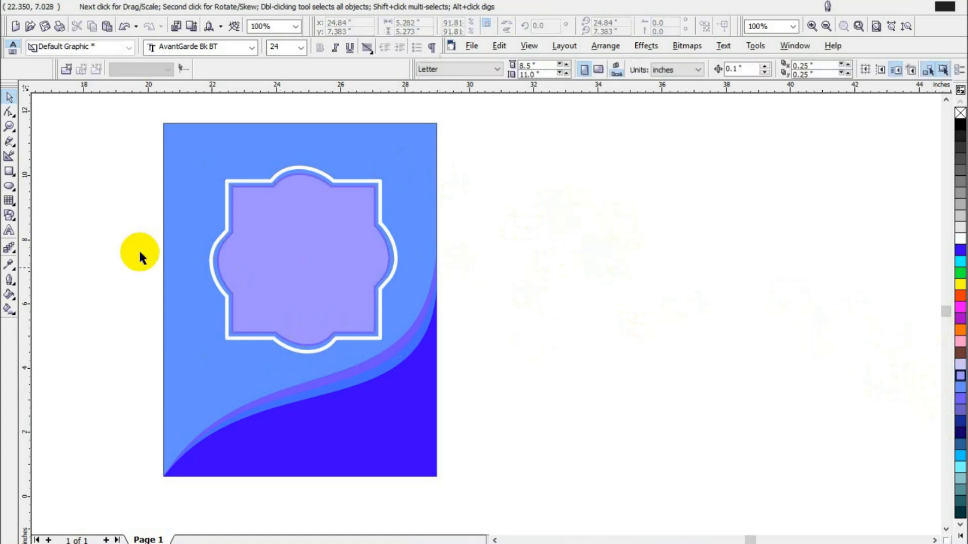
Add a downward drop shadow to the white ornamental frame and set the shadow colour to dark blue
click(288, 345)
click(10, 249)
click(80, 252)
drag(302, 164, 306, 351)
click(847, 69)
click(864, 107)
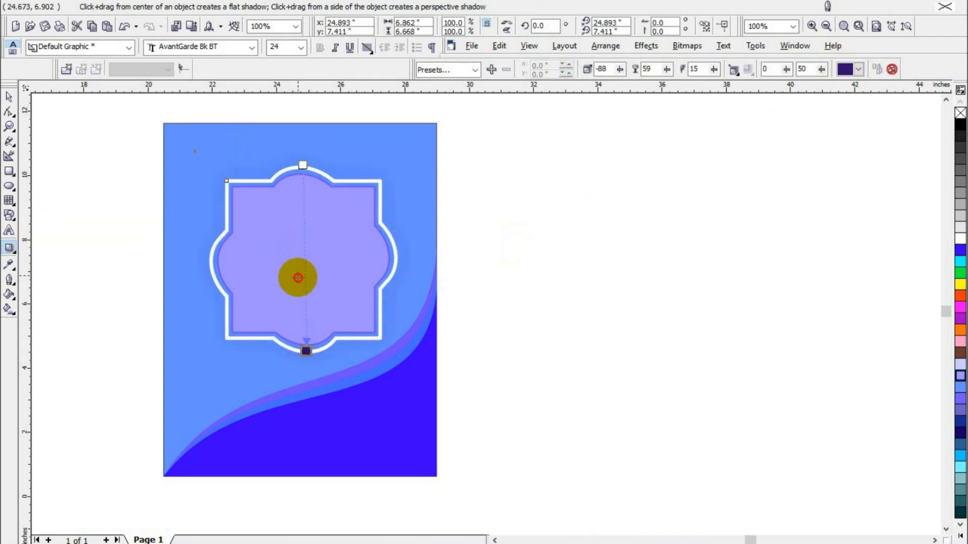
Pull the leftover plain inner square out of the design and remove it
key(space)
scroll(447, 303, down, 1)
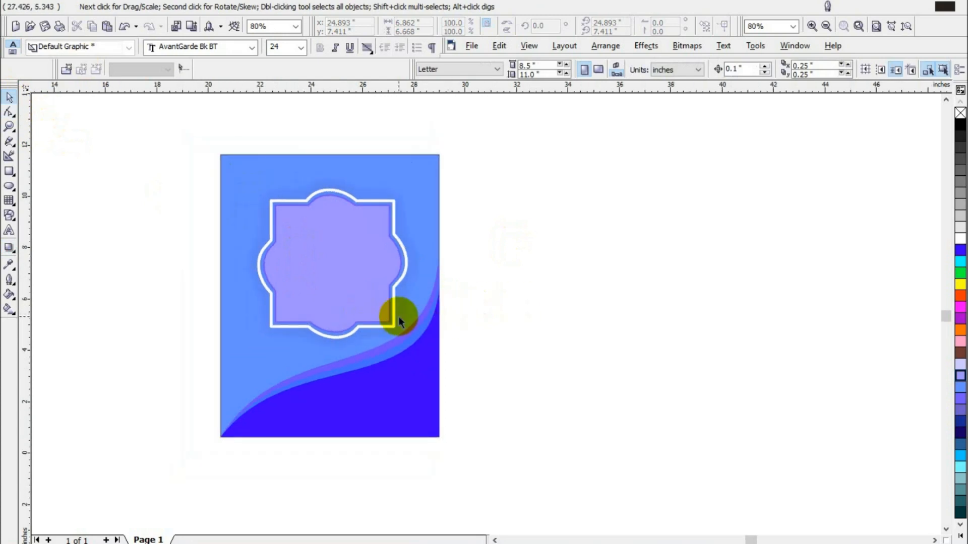
click(398, 316)
drag(328, 293, 636, 318)
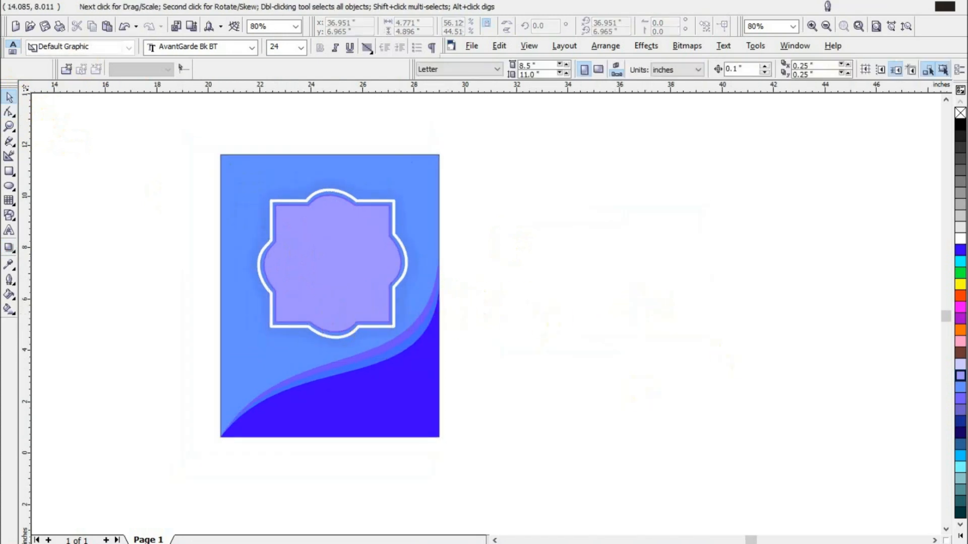
Bring in the Urdu text "اپنی چائے" in two styles, scale it to about 17.05 in wide and place it beside the design
click(631, 272)
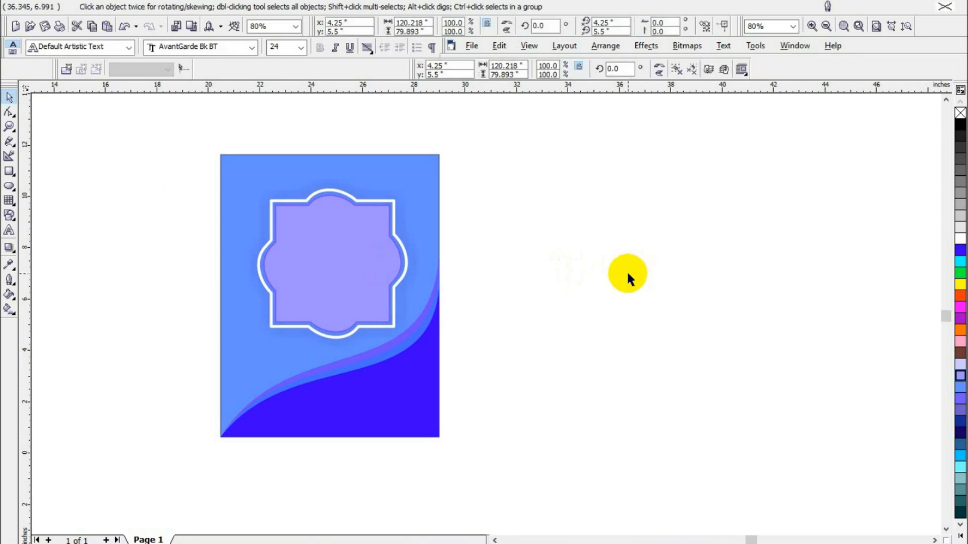
key(F4)
drag(806, 100, 431, 449)
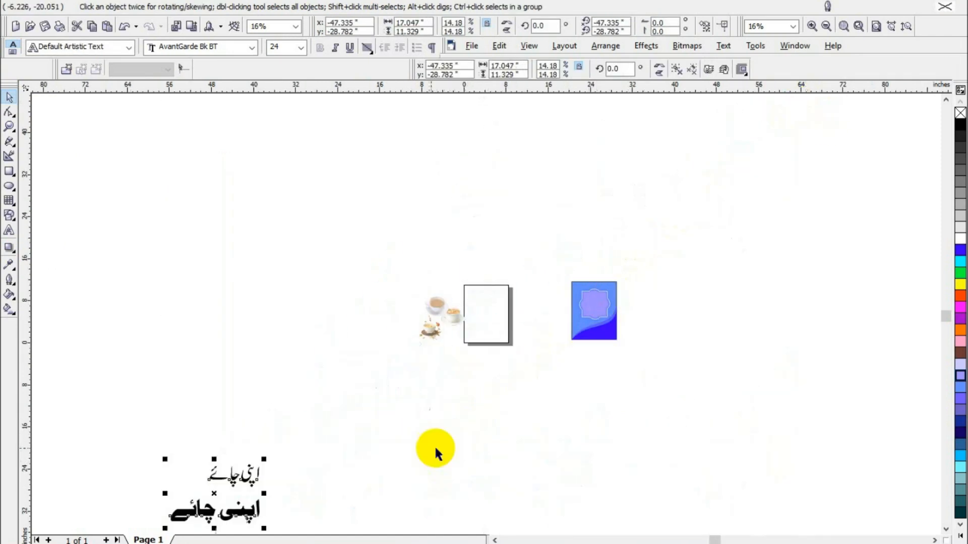
drag(213, 492, 814, 249)
scroll(624, 312, up, 4)
click(696, 388)
click(803, 289)
drag(788, 346, 813, 355)
click(762, 480)
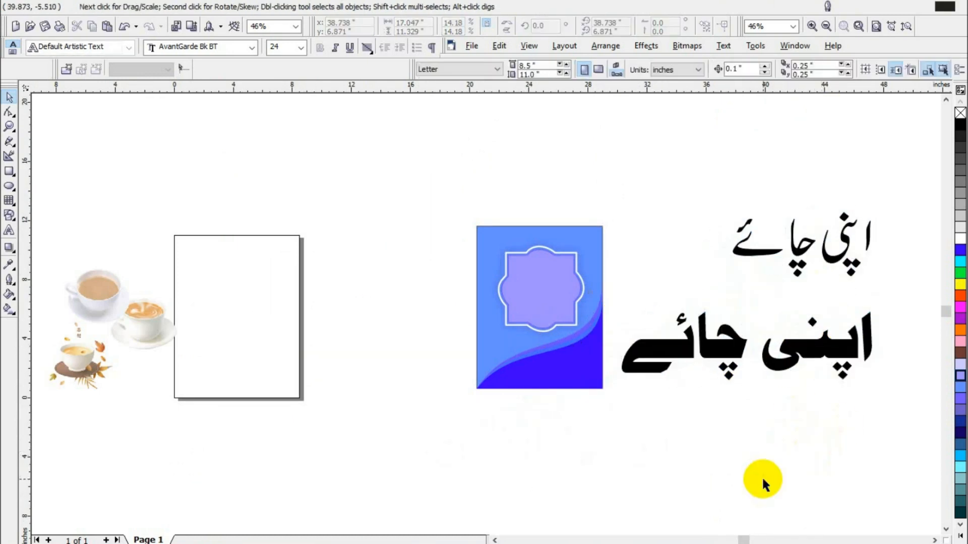
Ungroup the Urdu text and delete its upper, thinner version
right_click(809, 349)
click(870, 150)
drag(657, 153, 906, 302)
key(Delete)
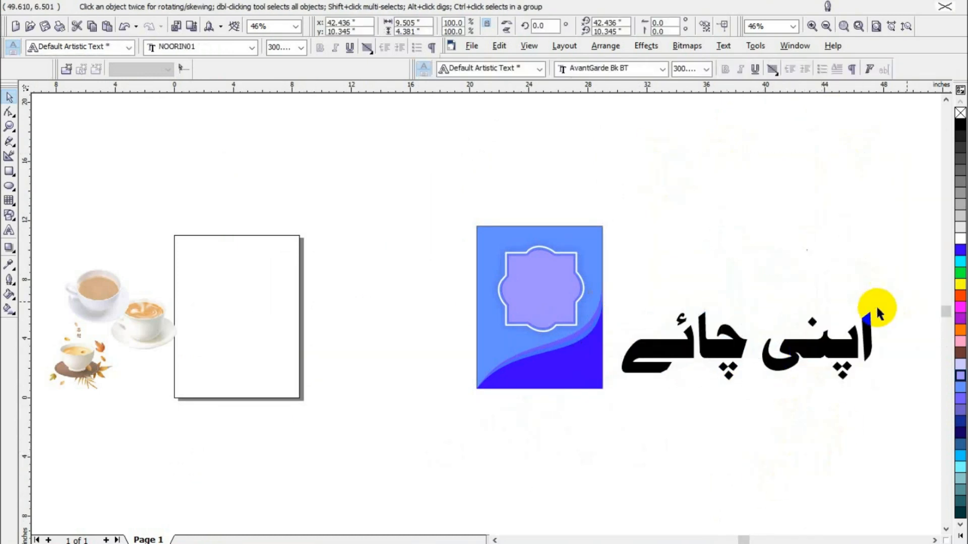
Scale the bold word "اپنی" to about 3.24 in wide and place it in the upper part of the frame
drag(897, 244, 755, 418)
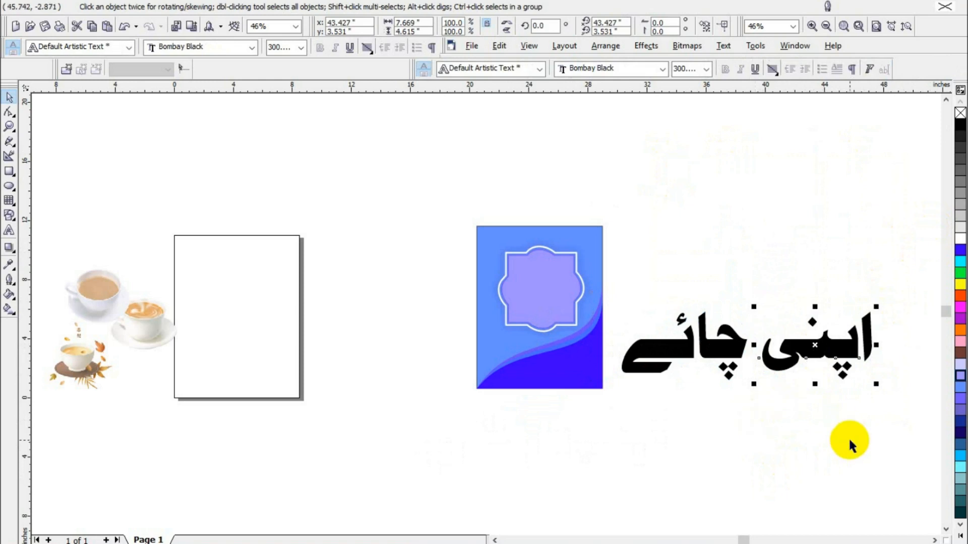
drag(823, 351, 750, 268)
click(687, 378)
drag(815, 267, 553, 263)
scroll(540, 285, up, 3)
Fill the word "اپنی" with white and shift it slightly within the frame to about X 24.84 in
click(960, 238)
click(786, 253)
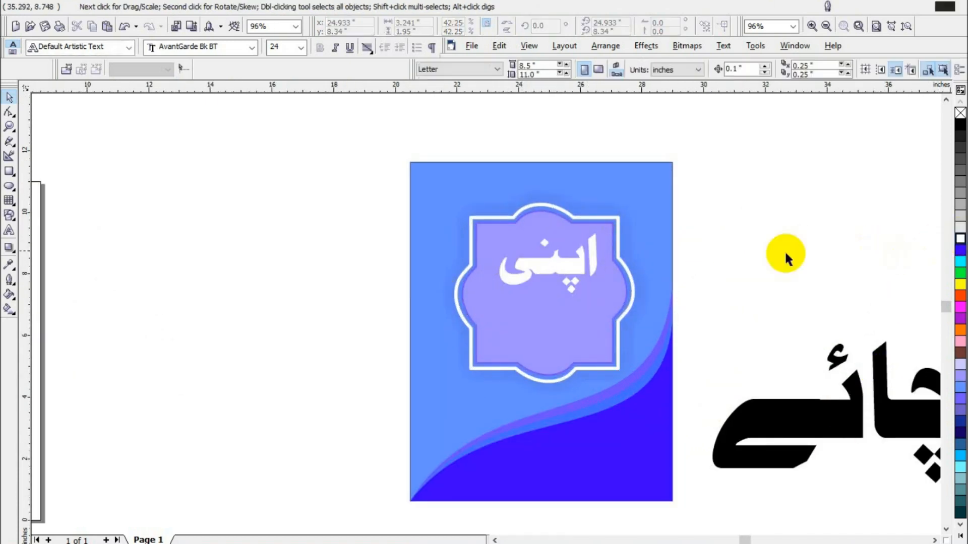
scroll(568, 252, up, 3)
click(512, 296)
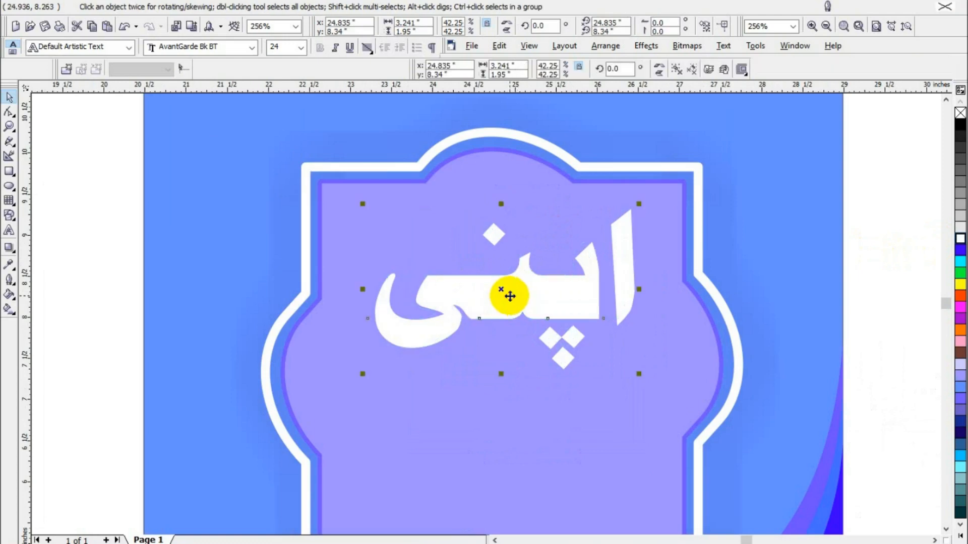
Scale down the bold word "چائے" and move it onto the frame near the word "اپنی"
scroll(509, 295, down, 3)
click(304, 298)
scroll(374, 369, down, 1)
click(736, 438)
drag(781, 372, 667, 432)
drag(624, 461, 440, 348)
Scale the word "چائے" to about 1.92 in wide, place it at the frame's upper left and fill it with white
scroll(428, 330, up, 2)
drag(513, 323, 425, 372)
drag(374, 404, 409, 280)
click(960, 238)
click(724, 323)
scroll(724, 322, down, 3)
scroll(774, 343, right, 3)
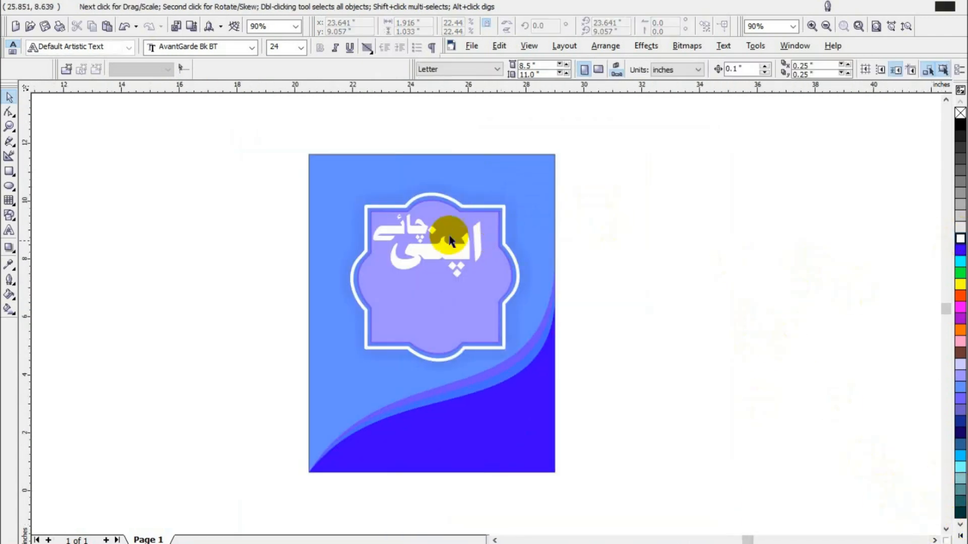
Shift the word "اپنی" right to about X 25.24 in and scale "چائے" to about 1.77 in wide beside it
scroll(417, 221, up, 3)
click(439, 270)
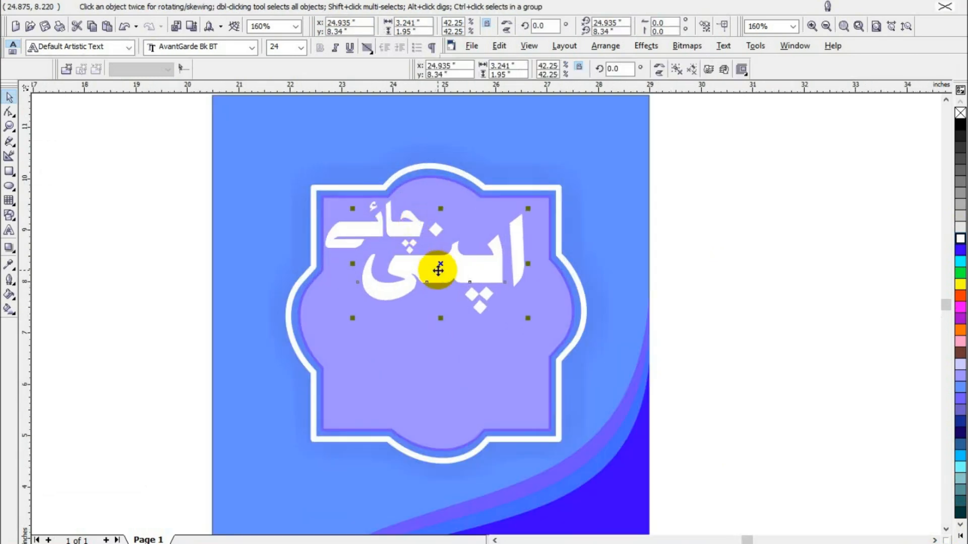
key(Right)
drag(387, 229, 378, 238)
drag(312, 238, 321, 238)
click(157, 230)
mouse_move(396, 240)
mouse_down()
mouse_move(386, 327)
mouse_move(389, 239)
mouse_up()
click(200, 374)
click(119, 286)
scroll(119, 286, down, 5)
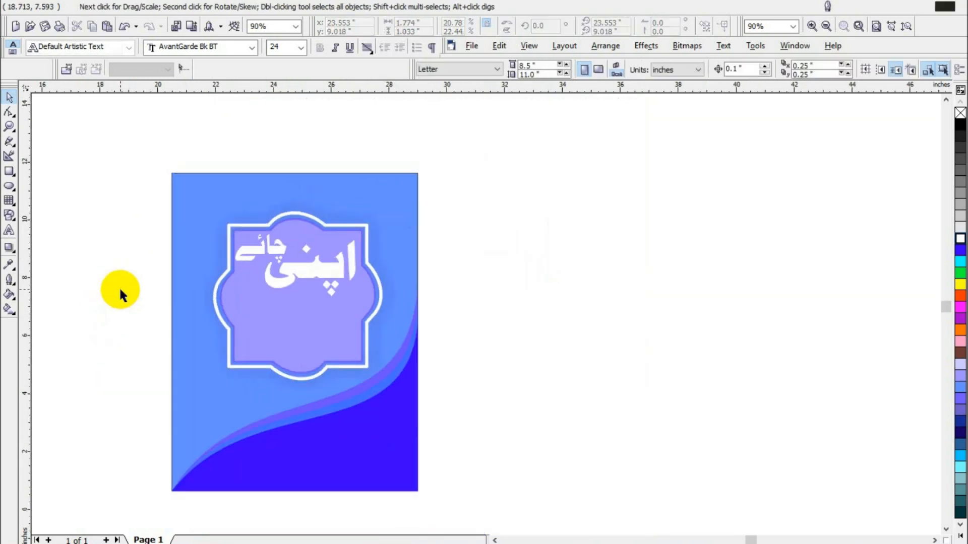
Convert the white word "اپنی" to curves
click(494, 540)
scroll(491, 263, up, 3)
click(460, 276)
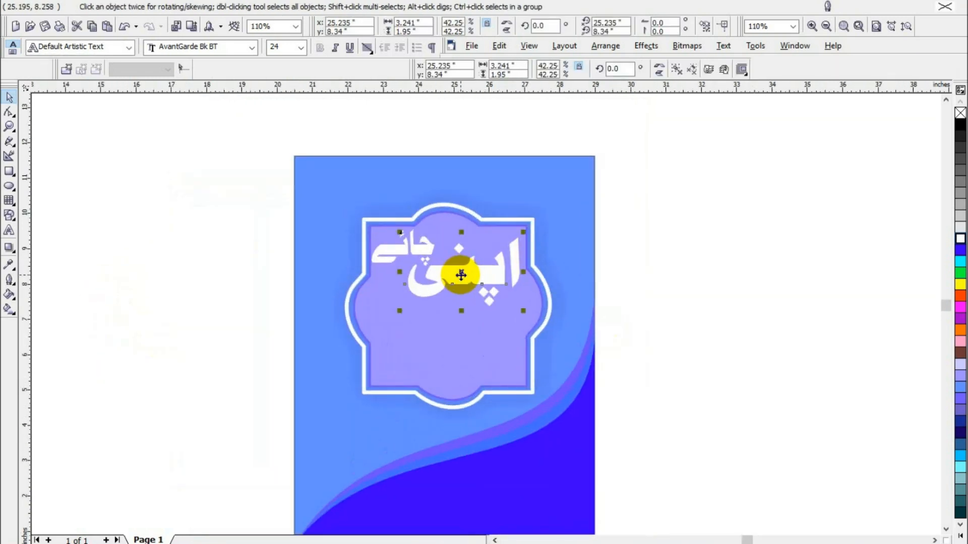
key(ctrl+q)
click(630, 299)
click(493, 275)
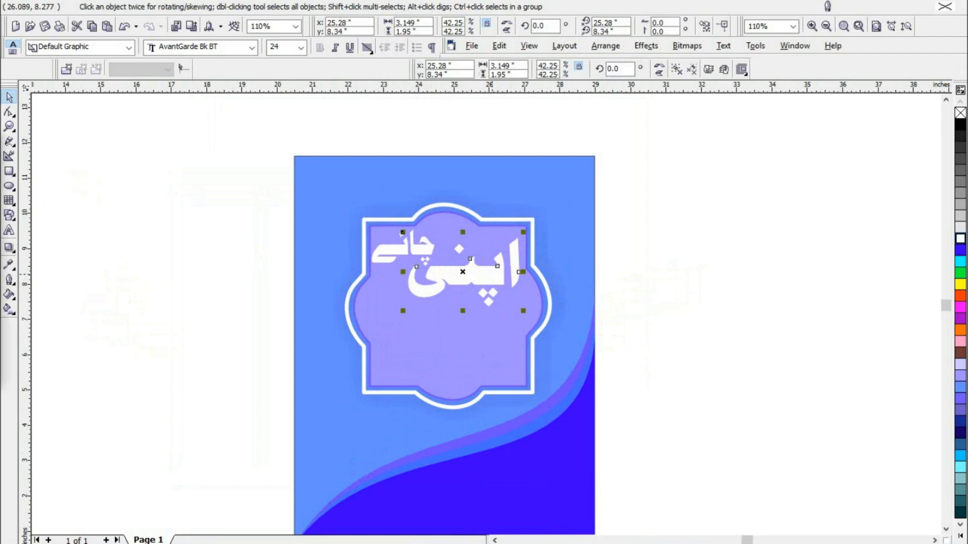
key(Return)
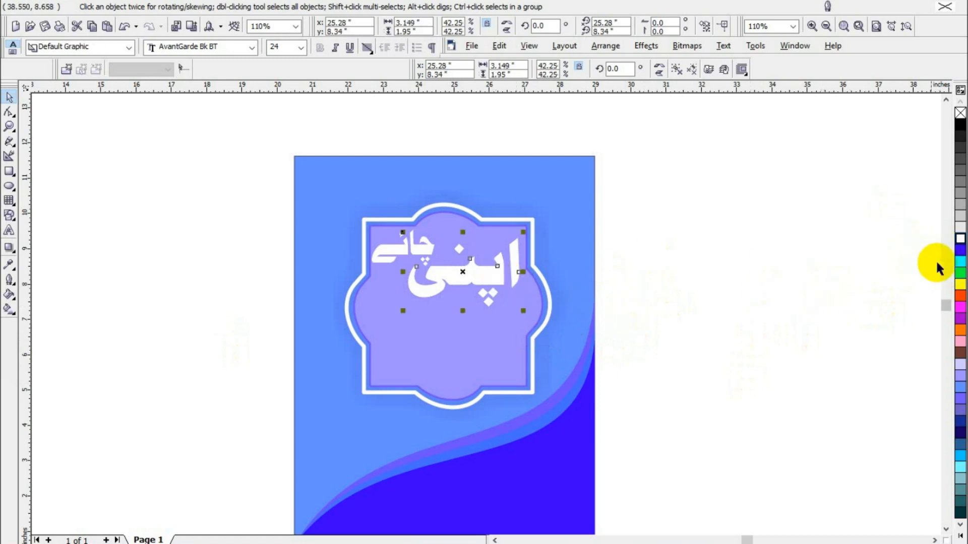
click(960, 124)
click(960, 252)
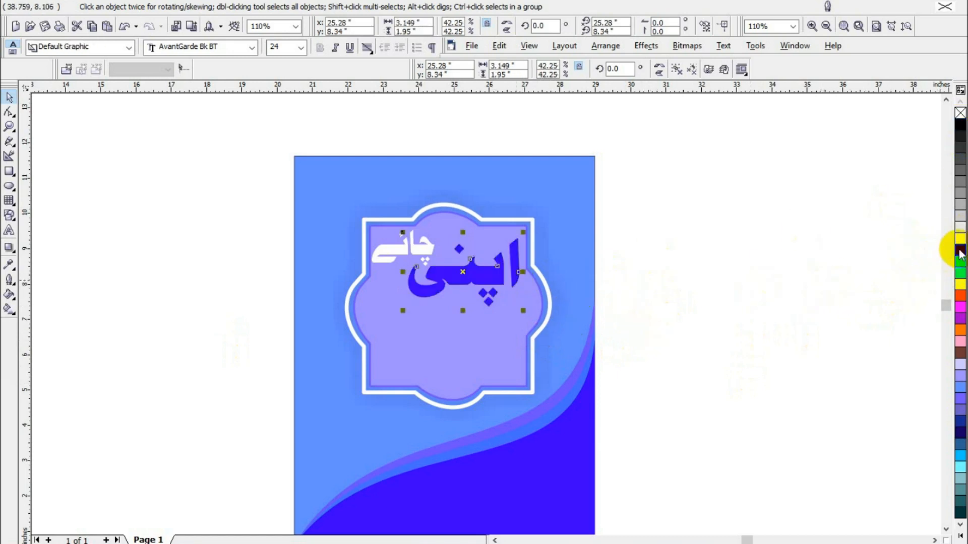
click(527, 315)
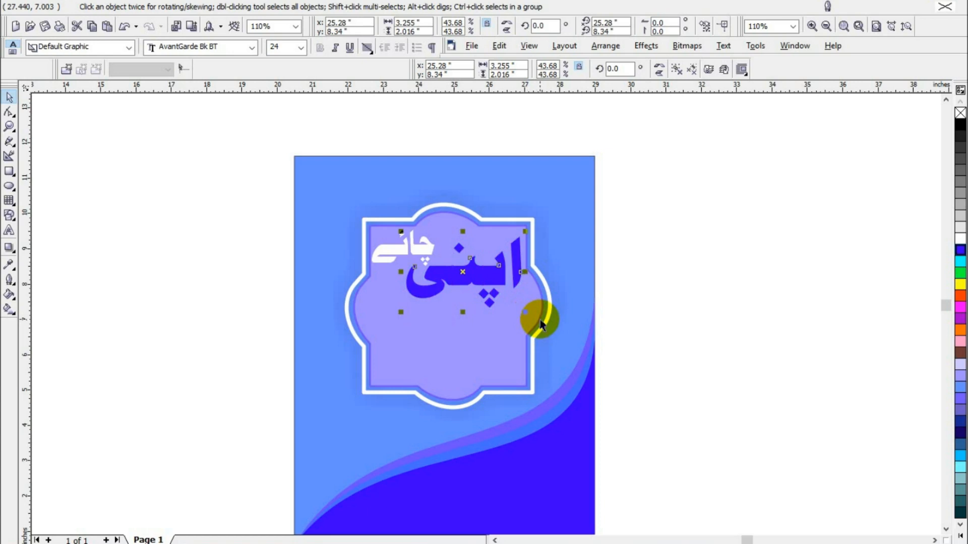
click(751, 273)
click(485, 288)
click(960, 239)
click(538, 271)
Make a blue copy of the word "اپنی" about 3.26 in wide and place it behind the white word
click(479, 274)
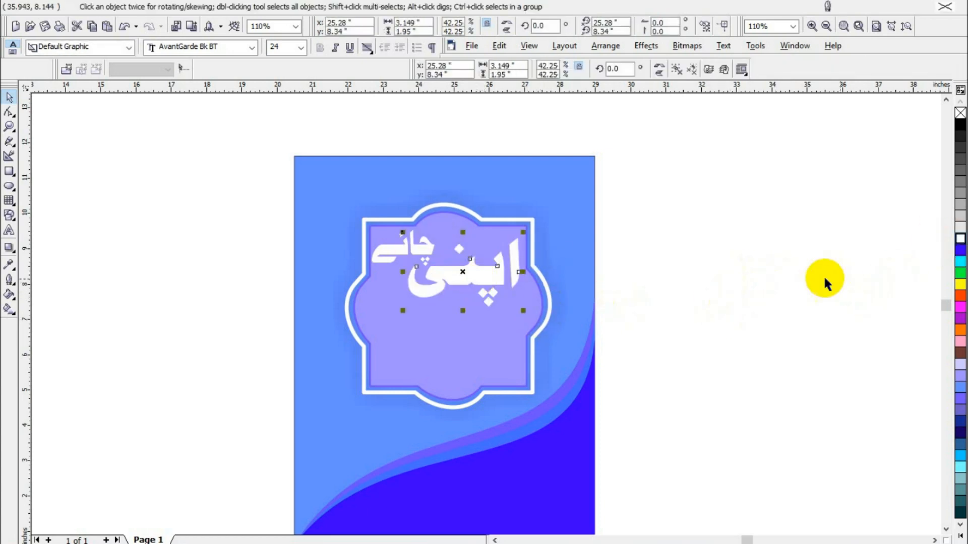
click(961, 251)
click(527, 315)
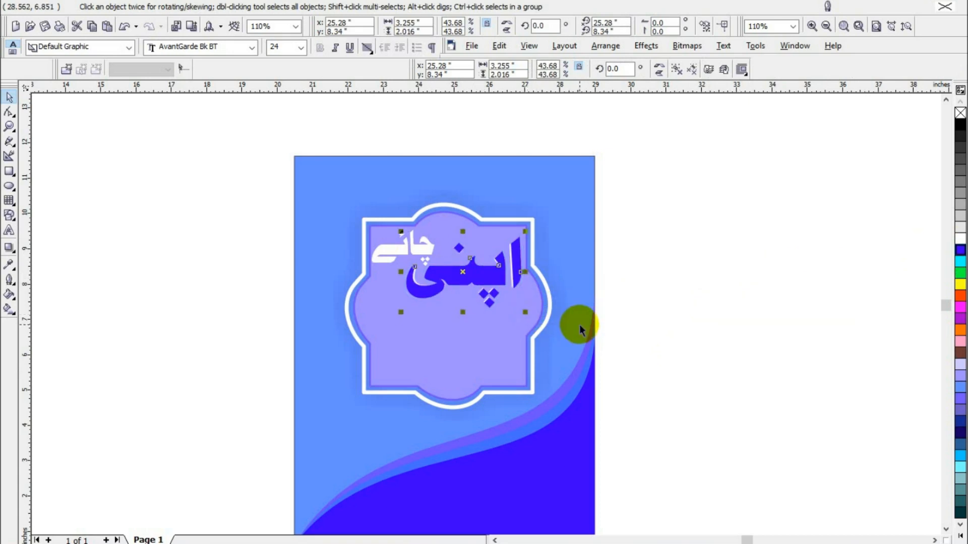
key(ctrl+Page_Down)
key(Down)
click(713, 283)
Shift the blue copy of "اپنی" up behind the white word to about Y 8.44 in
scroll(482, 262, up, 3)
click(497, 387)
key(Up)
key(Up)
scroll(547, 407, down, 2)
click(552, 412)
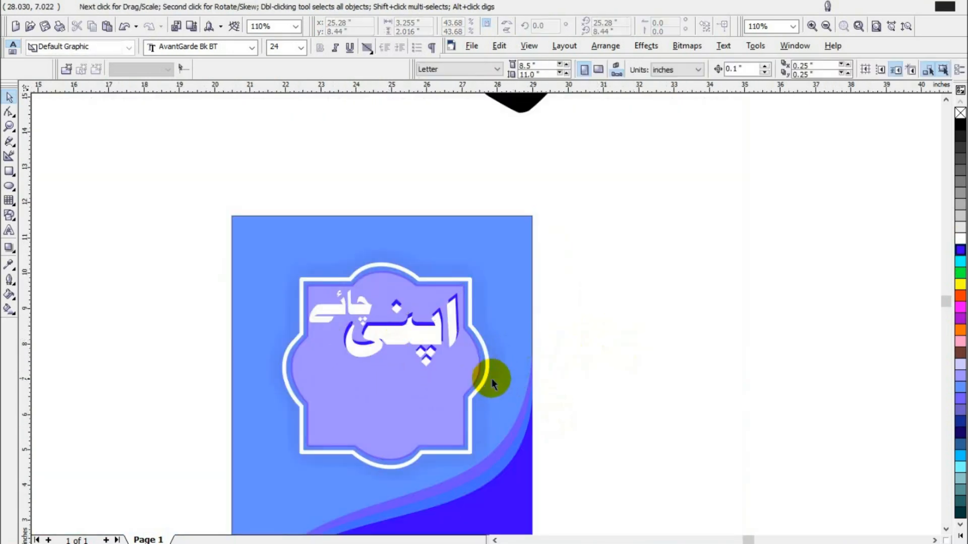
Clear away the large black Urdu texts and move the tea cup images between the blank page and the design, separating the plain cup
scroll(589, 380, down, 5)
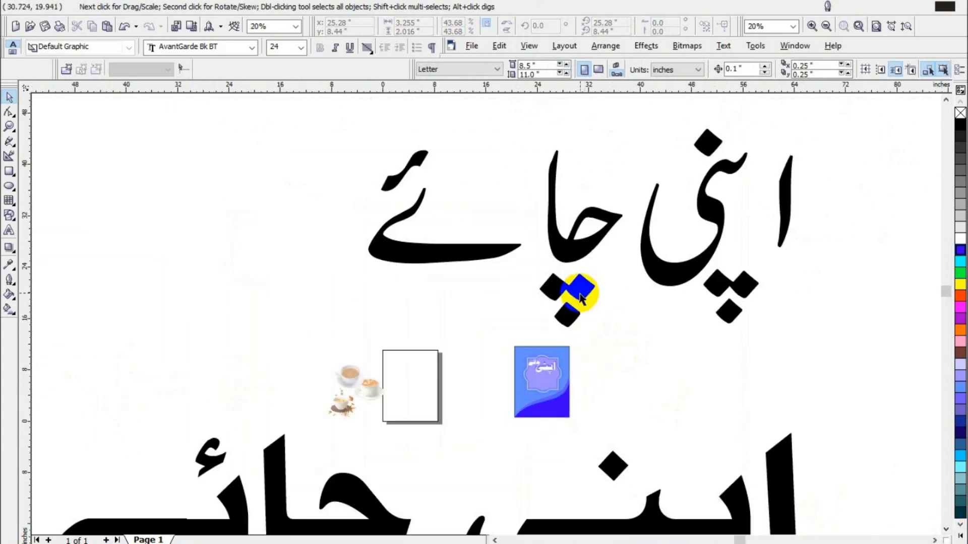
click(371, 417)
drag(372, 417, 463, 403)
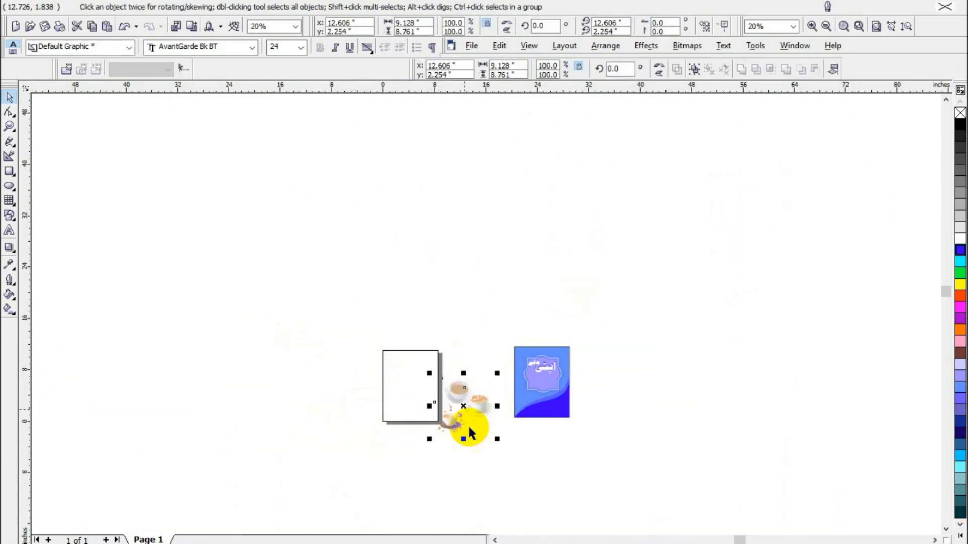
scroll(462, 403, up, 3)
drag(383, 331, 489, 289)
click(667, 379)
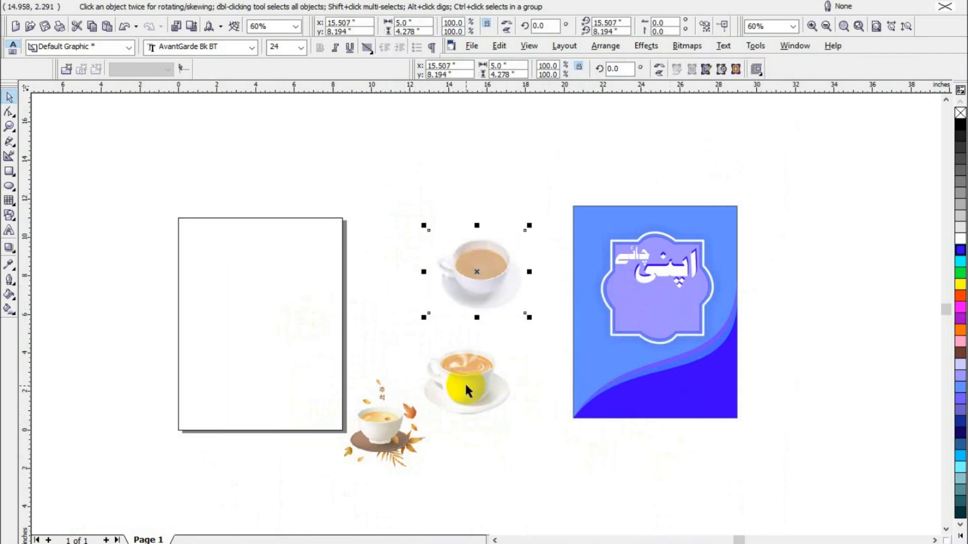
Place the steaming tea cup in front of the frame's lower part and delete the other two cup images
drag(464, 386, 653, 341)
key(shift+Page_Up)
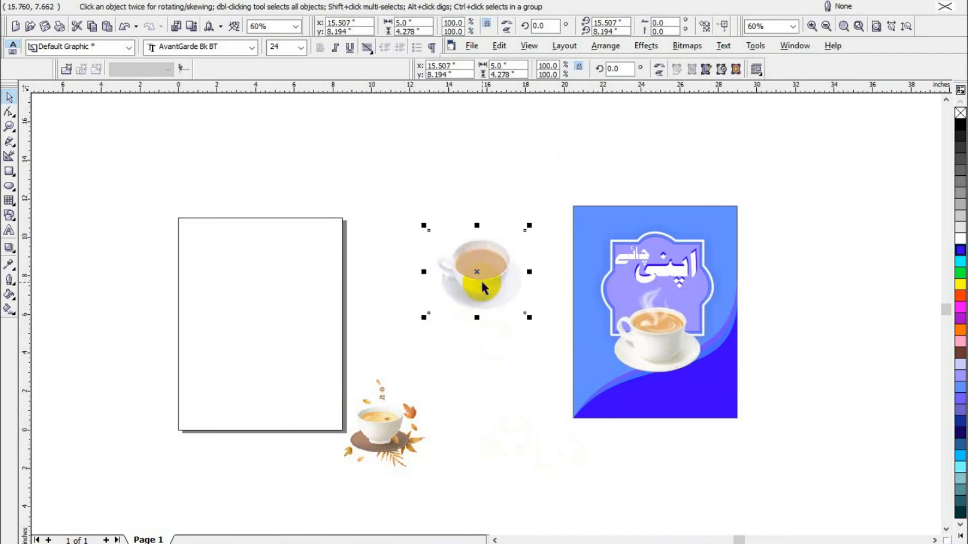
key(Delete)
click(382, 429)
key(Delete)
Enlarge the steaming tea cup to about 6.12 in wide over the lower part of the design
click(674, 352)
scroll(674, 353, up, 1)
drag(712, 383, 737, 405)
Add a soft drop shadow beneath the tea cup
click(10, 248)
drag(665, 268, 668, 410)
drag(665, 268, 667, 350)
click(10, 96)
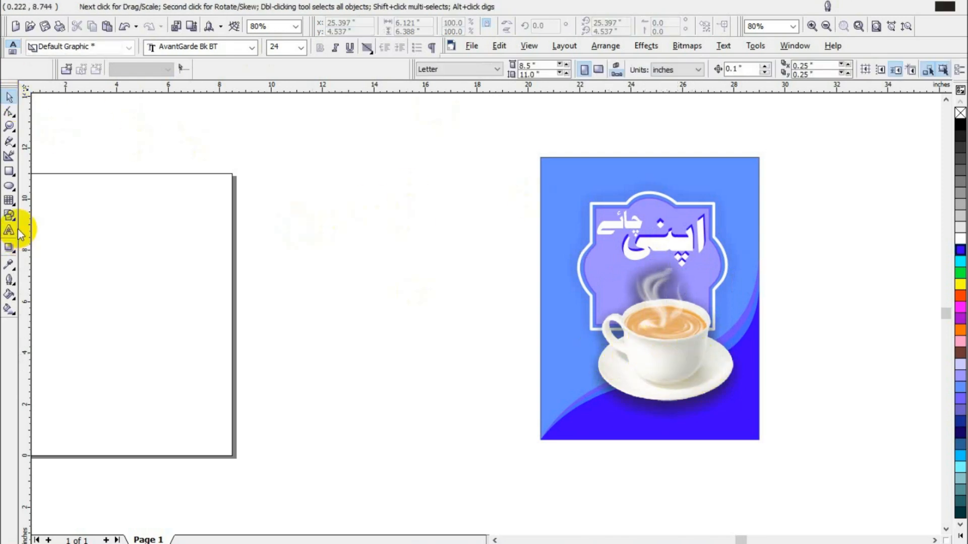
Draw a rectangle about 2.2 by 1.47 in at the design's upper left corner
click(9, 175)
drag(540, 157, 598, 195)
click(9, 96)
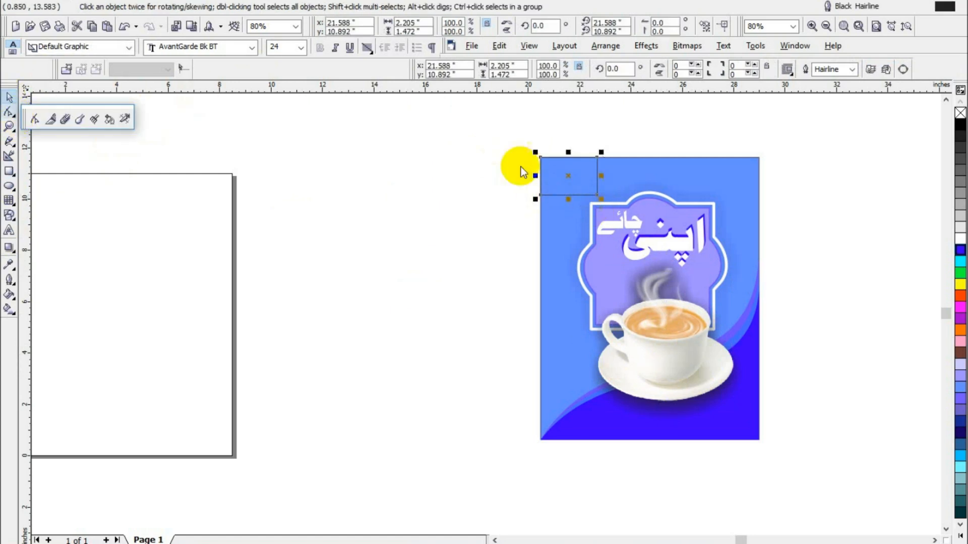
Convert the corner rectangle to curves and reshape it into a triangle about 2.76 by 1.71 in by removing its inner node
click(35, 119)
key(ctrl+q)
double_click(597, 195)
drag(597, 157, 610, 159)
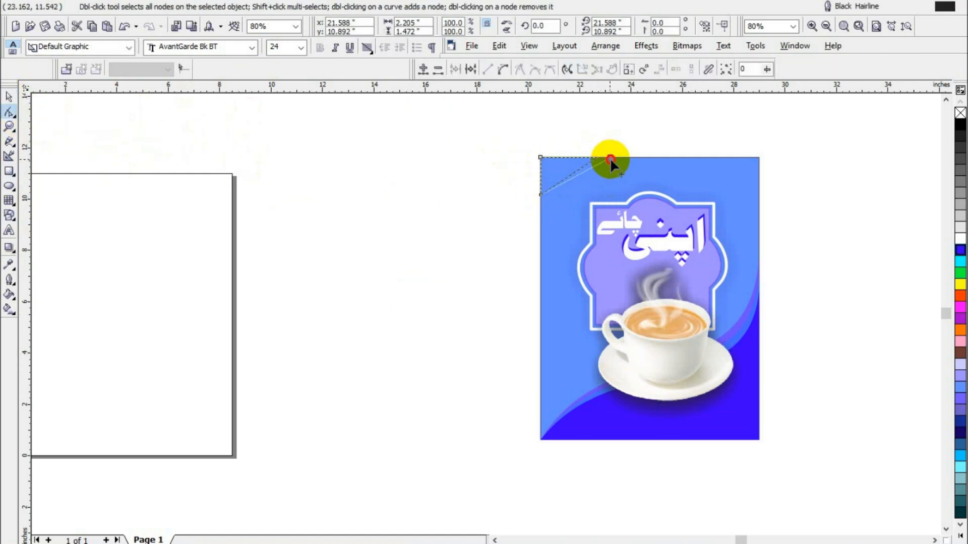
drag(542, 200, 542, 201)
click(10, 96)
Fill the corner triangle with white and remove its outline
click(960, 239)
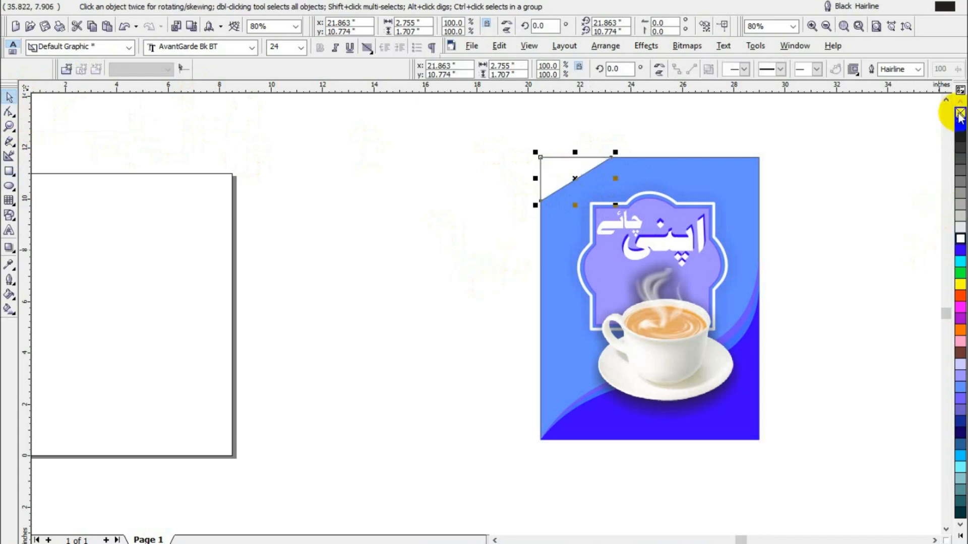
right_click(960, 112)
click(518, 244)
Add the separate texts "RS." and "10" beside the blank page
key(F8)
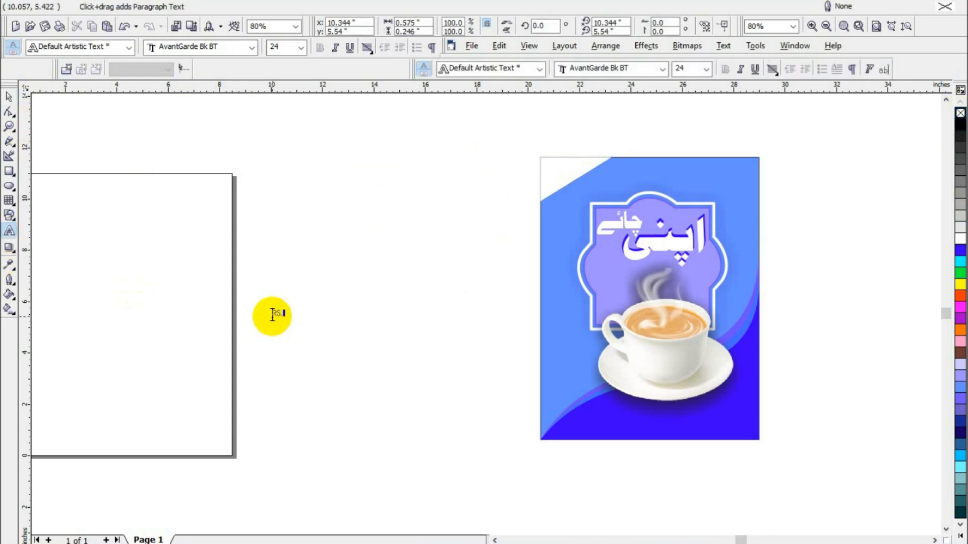
click(281, 345)
click(8, 97)
Set the font of both the "RS." and "10" texts to Arial Black
click(276, 313)
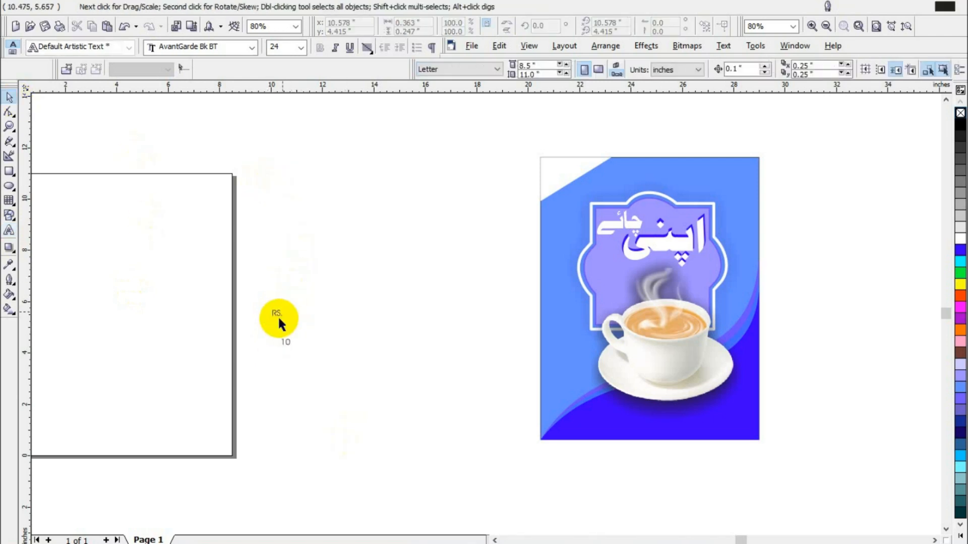
click(566, 73)
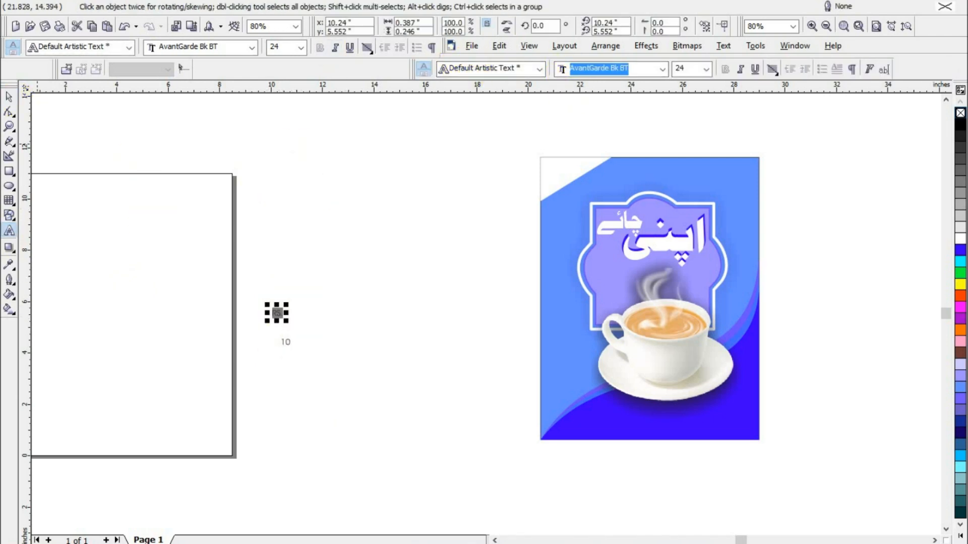
double_click(285, 342)
click(592, 72)
text(Arial Black)
key(Return)
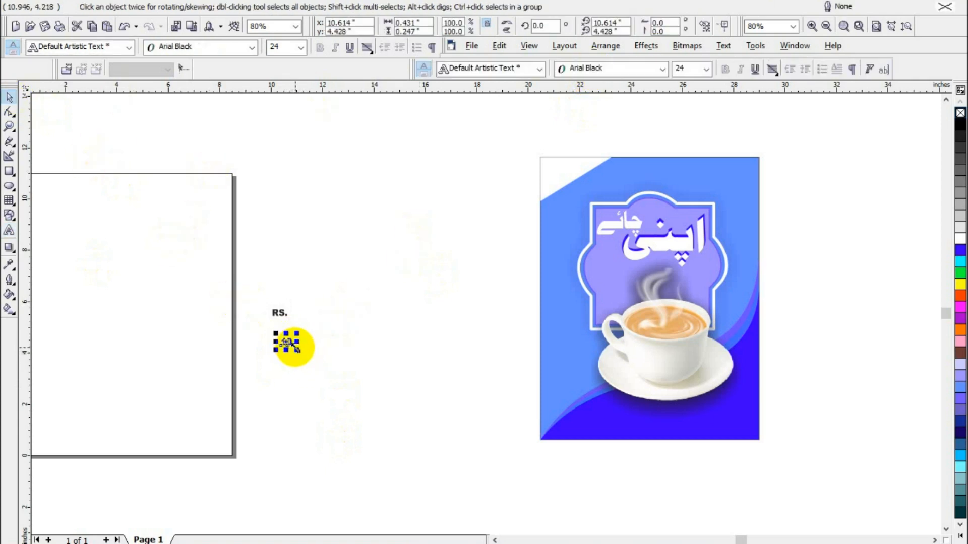
Enlarge "10" to about 93.5 pt over the white corner triangle and bring "RS." beside the design
drag(296, 350, 341, 375)
drag(574, 179, 574, 179)
drag(281, 313, 513, 192)
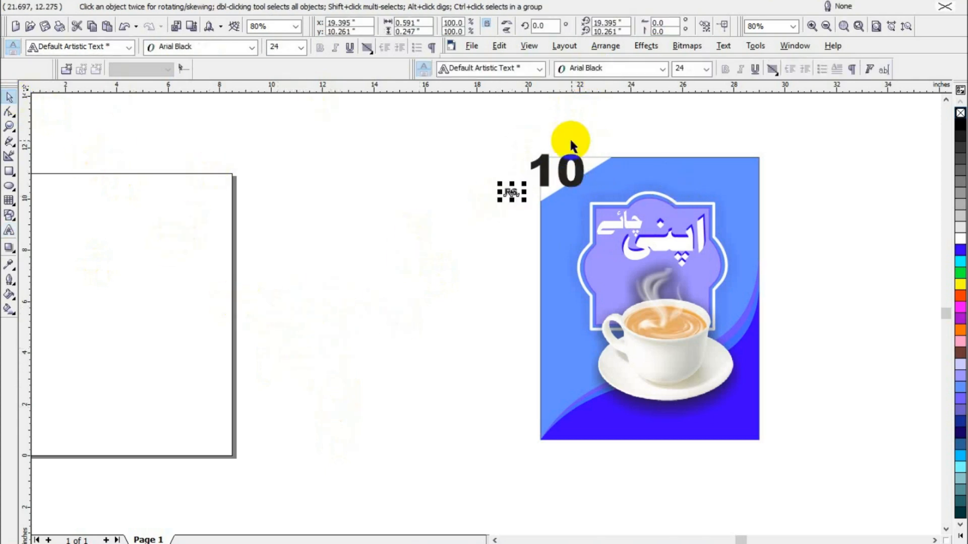
scroll(560, 168, up, 1)
click(562, 168)
drag(603, 202, 582, 191)
scroll(566, 123, up, 3)
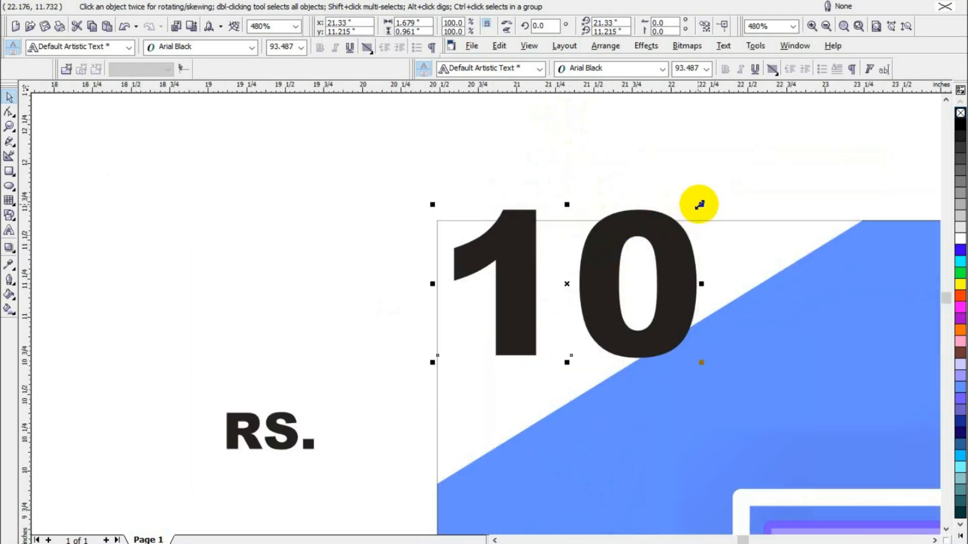
Reduce "10" to about 41 pt and stack it beneath an enlarged "RS." in the white corner triangle
drag(691, 211, 628, 252)
drag(540, 302, 488, 270)
drag(289, 447, 509, 381)
click(409, 389)
scroll(409, 390, down, 4)
scroll(417, 409, up, 3)
drag(433, 309, 384, 259)
drag(374, 374, 384, 348)
drag(545, 374, 507, 337)
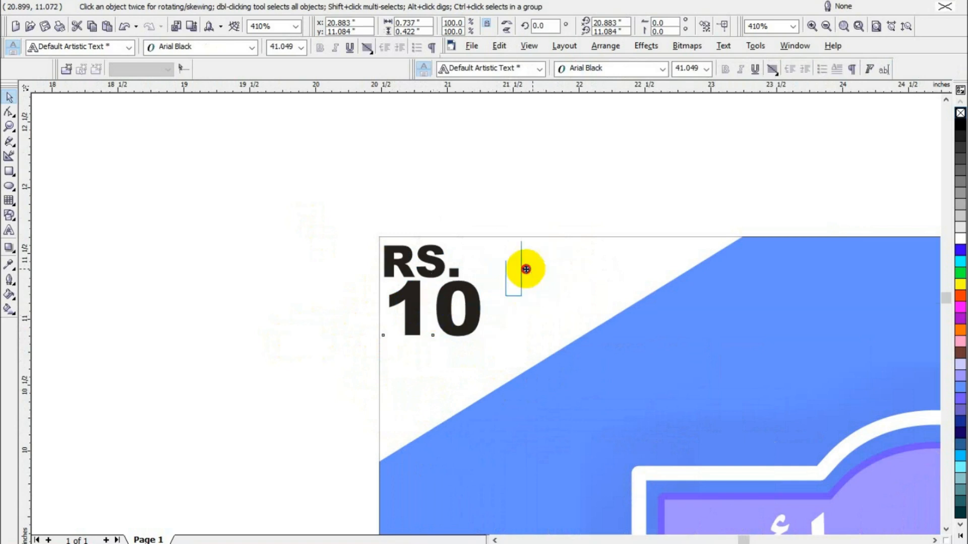
Rearrange and resize "RS." and "10" to match in height, side by side on one line in the white corner
drag(514, 278, 513, 277)
click(503, 332)
drag(560, 465, 546, 386)
drag(746, 309, 699, 312)
click(655, 132)
click(440, 270)
drag(467, 285, 479, 308)
drag(456, 279, 416, 252)
click(363, 186)
click(540, 297)
drag(568, 309, 552, 299)
mouse_move(513, 269)
mouse_down()
mouse_move(529, 269)
mouse_move(531, 249)
mouse_move(515, 275)
mouse_up()
click(513, 208)
scroll(531, 247, up, 2)
click(483, 208)
Nudge the price text "RS.10" slightly down and right to about X 21.29 in, Y 11.34 in
scroll(483, 207, down, 4)
drag(418, 176, 513, 246)
drag(432, 137, 492, 247)
key(Down)
drag(410, 153, 494, 254)
key(Right)
key(Escape)
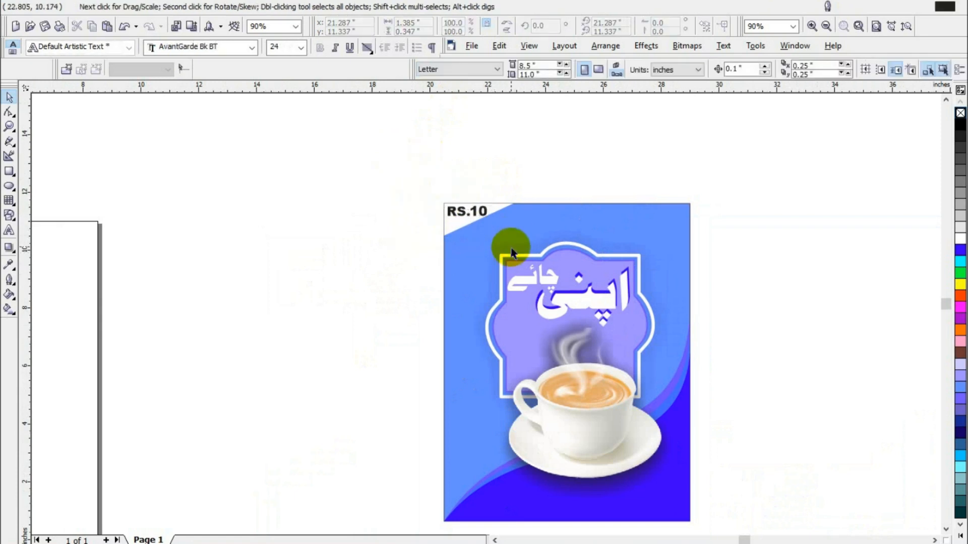
Add green tea leaves about 3.33 in wide and a heap of dry tea in front of the saucer
scroll(542, 249, down, 1)
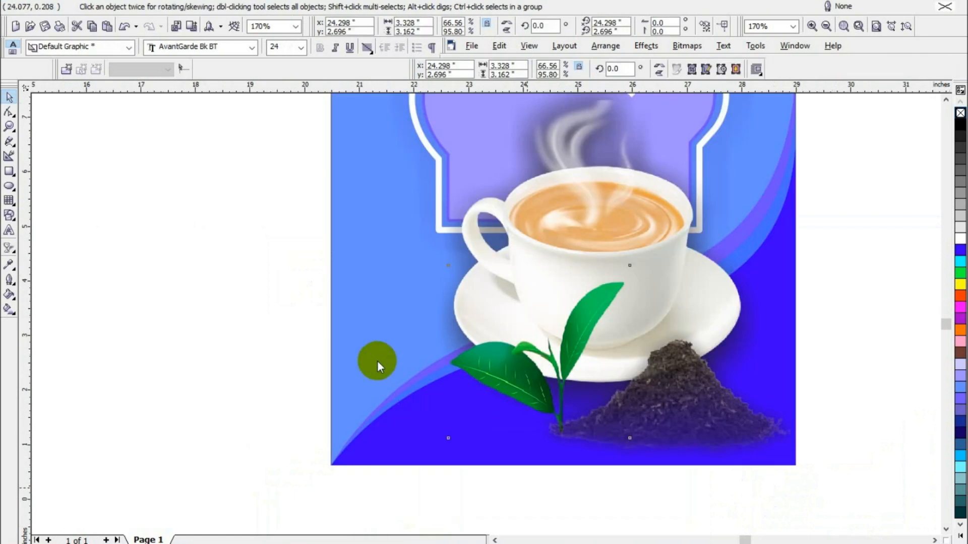
scroll(282, 385, down, 3)
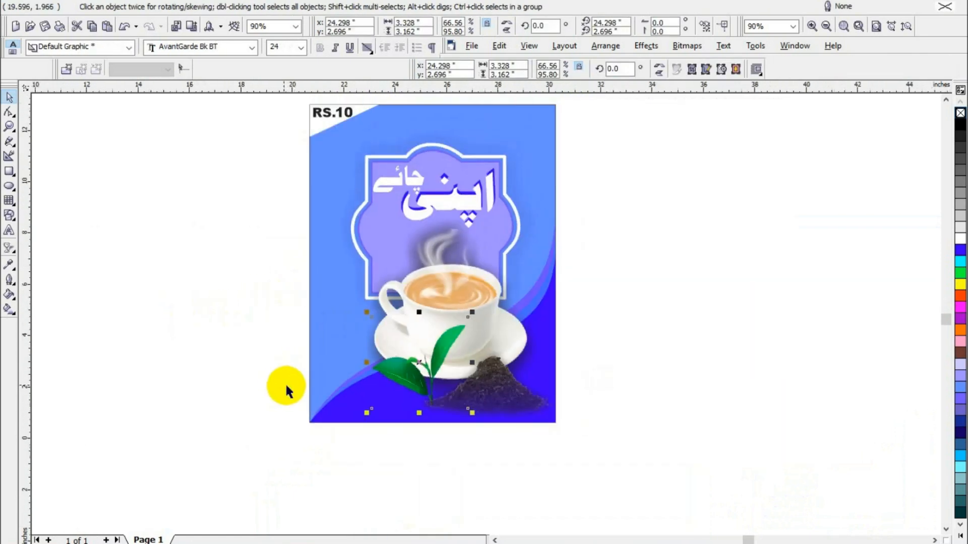
click(634, 307)
scroll(265, 277, up, 1)
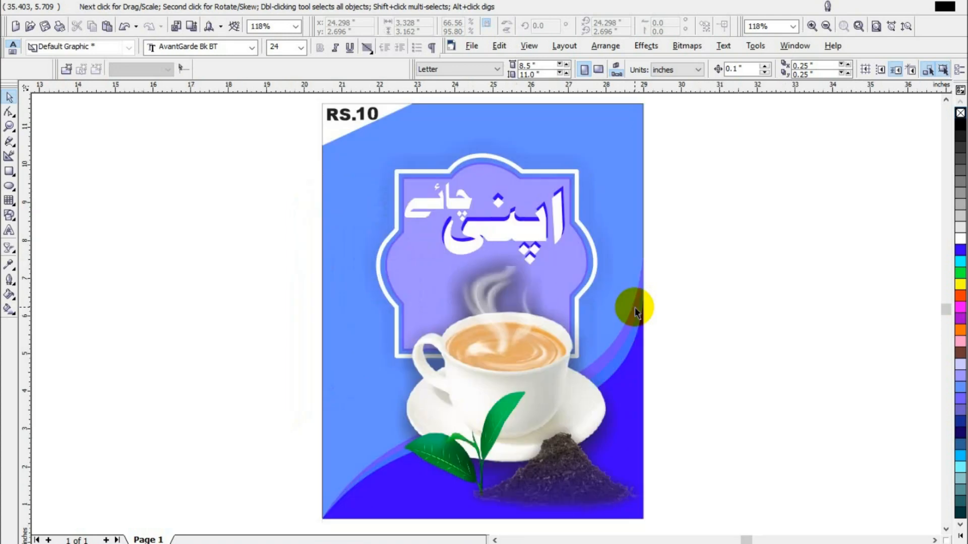